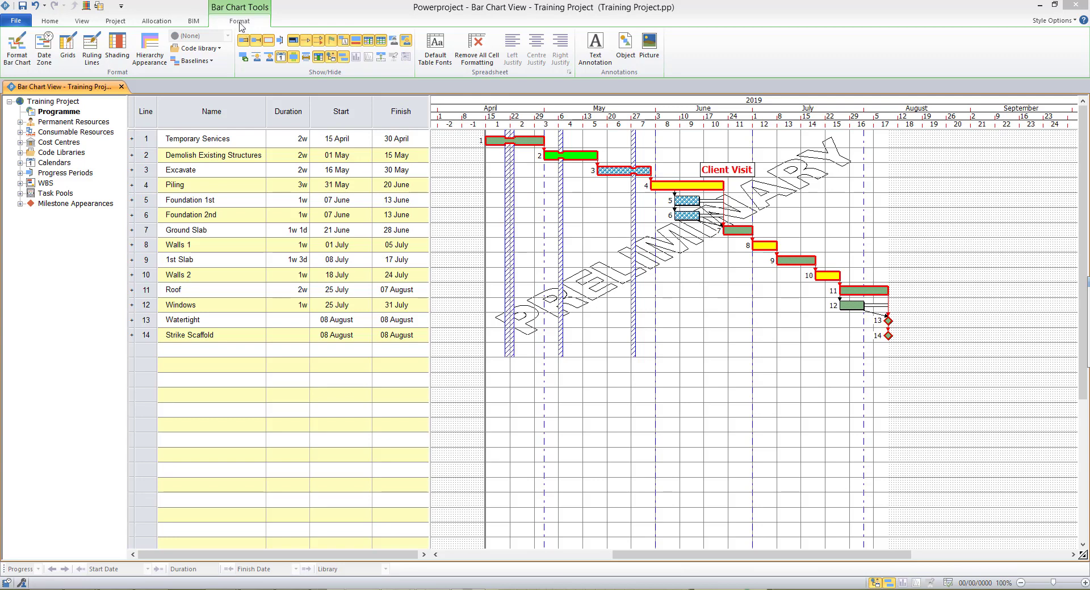
Toggle off annotations on the bar chart to hide the PRELIMINARY watermark and Client Visit label.
click(345, 43)
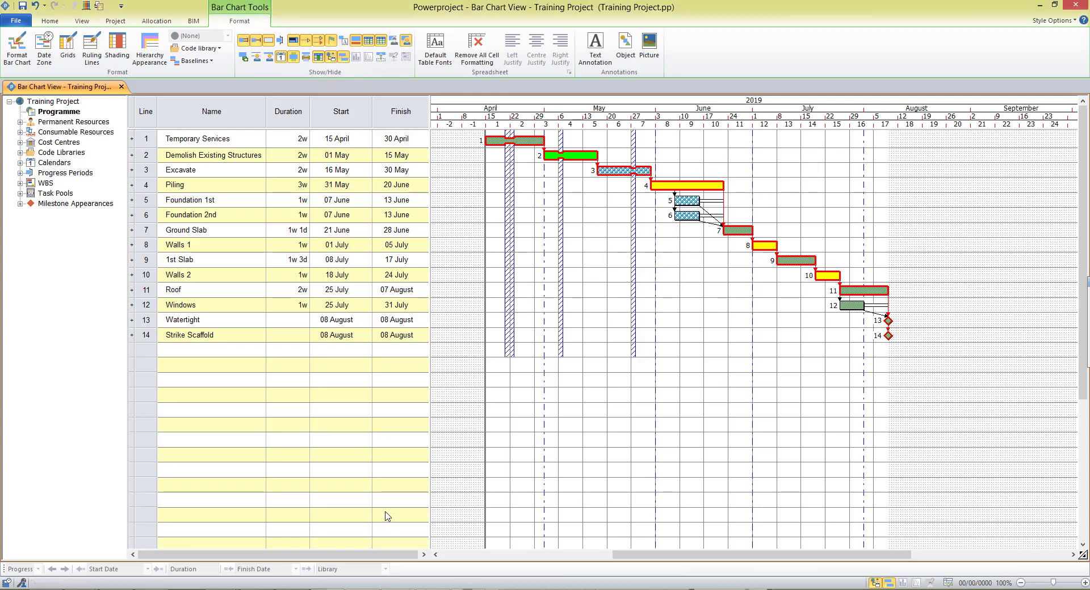
Draw a four-part split task of one-week bars on line 15, 26 July to 30 August, deleting stray lines.
click(230, 350)
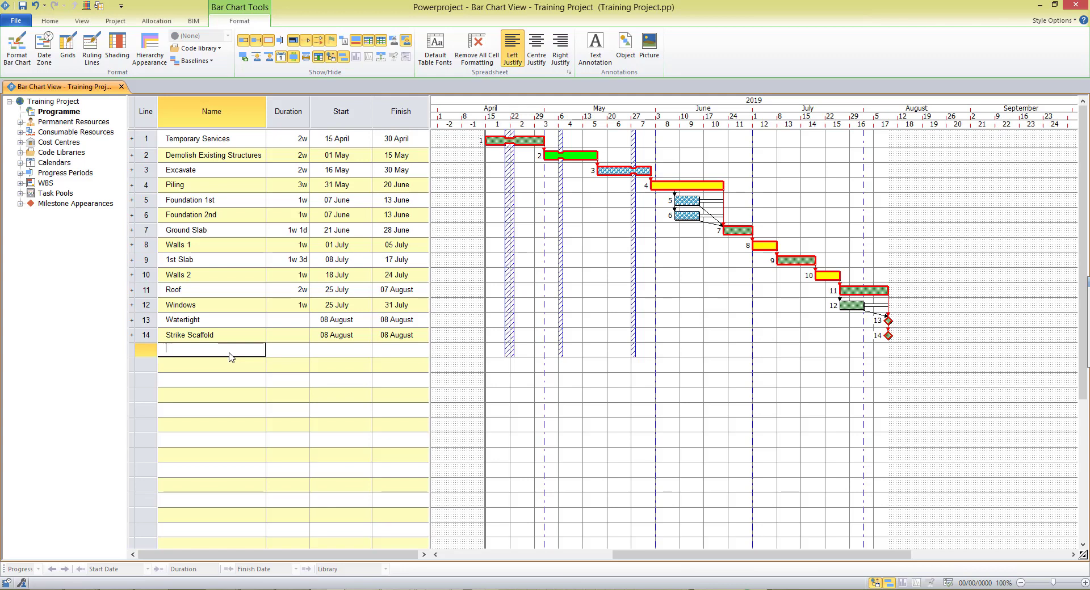
click(284, 350)
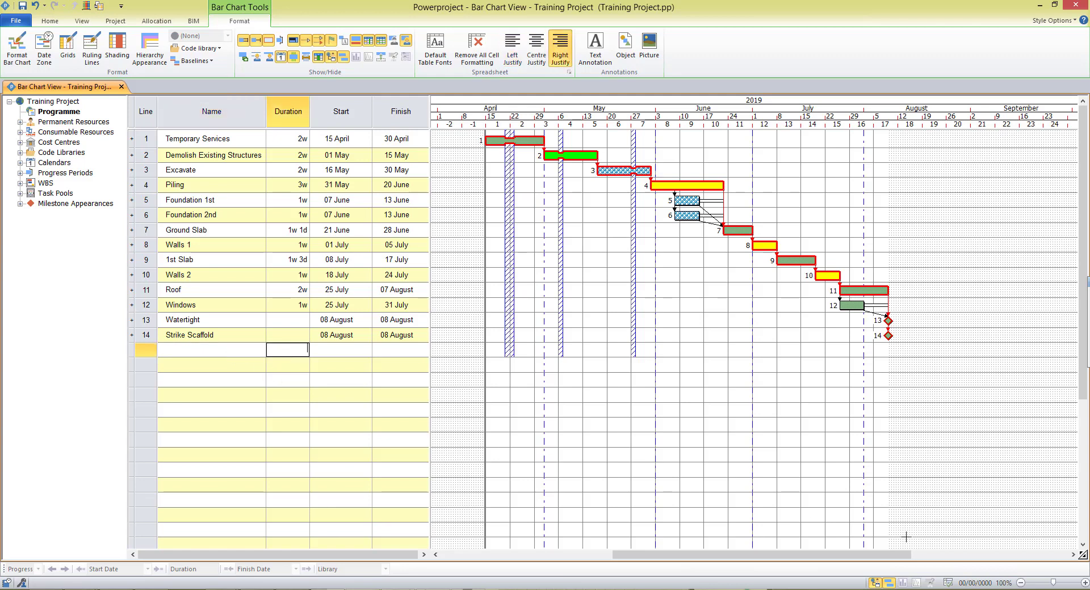
mouse_move(845, 351)
mouse_down()
mouse_move(868, 350)
mouse_move(908, 381)
mouse_up()
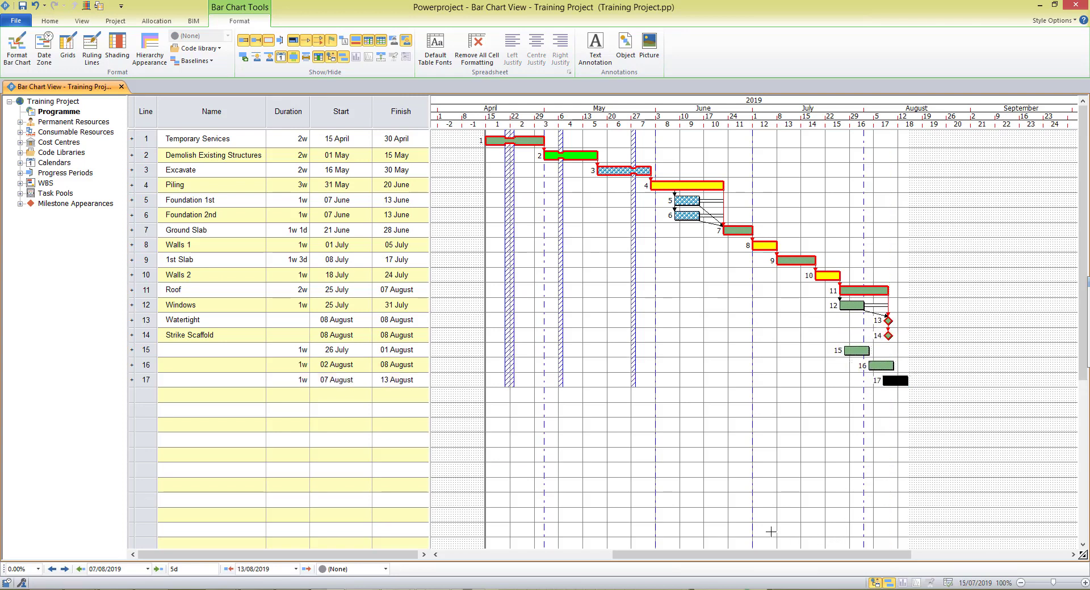
drag(146, 350, 146, 380)
key(Delete)
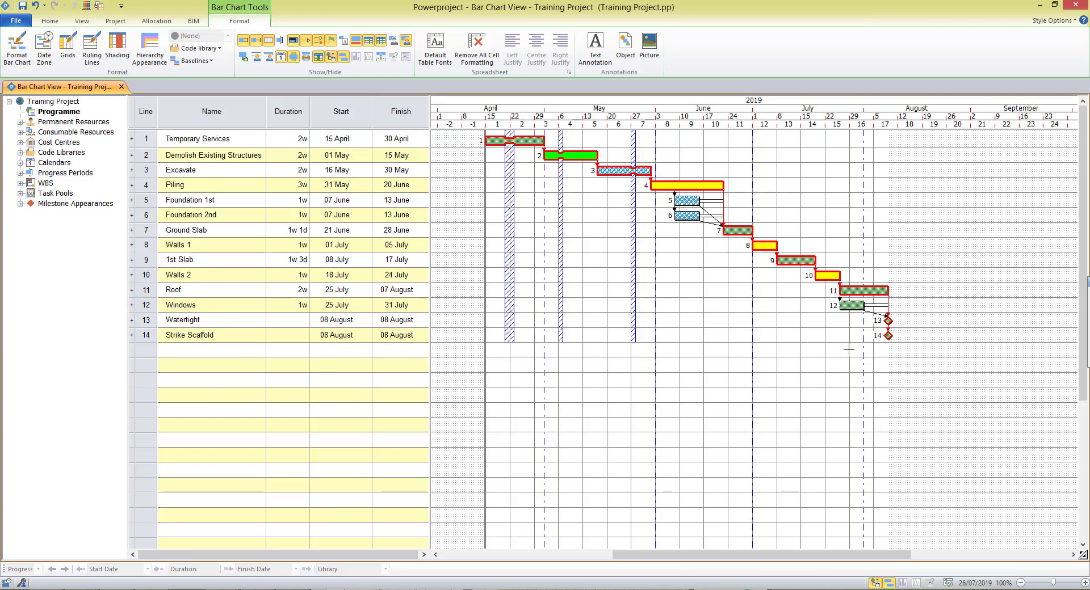
drag(848, 350, 933, 352)
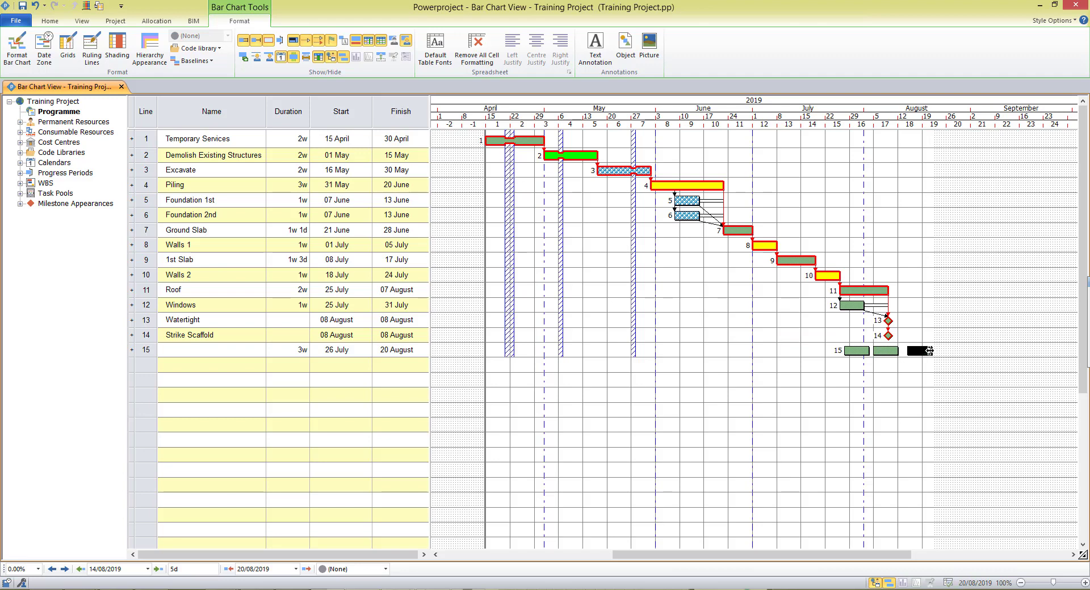
drag(944, 351, 970, 357)
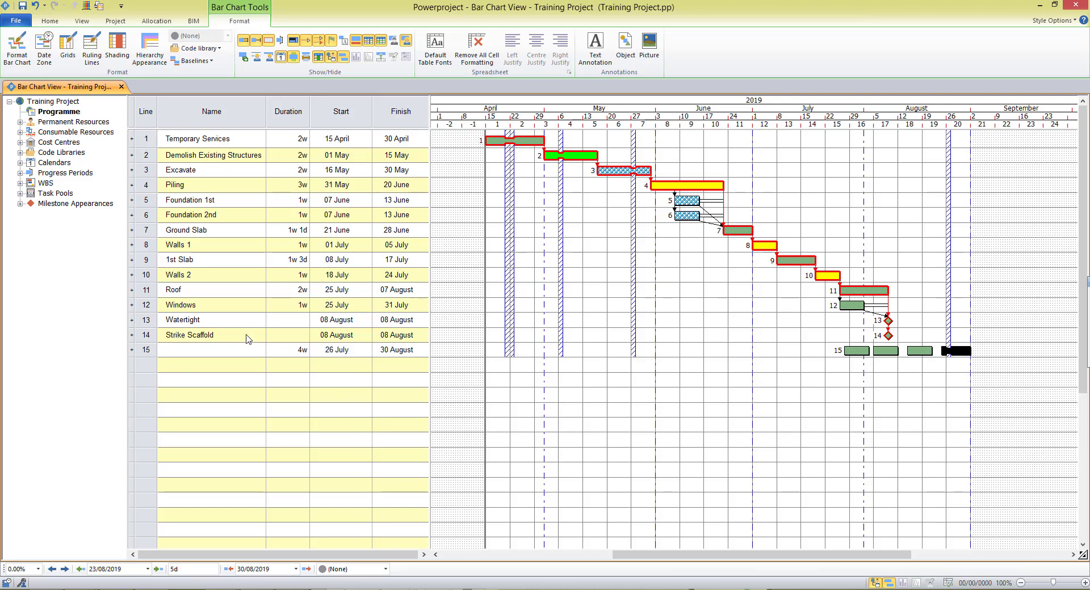
Name the line 15 split task Appt 1.
click(218, 353)
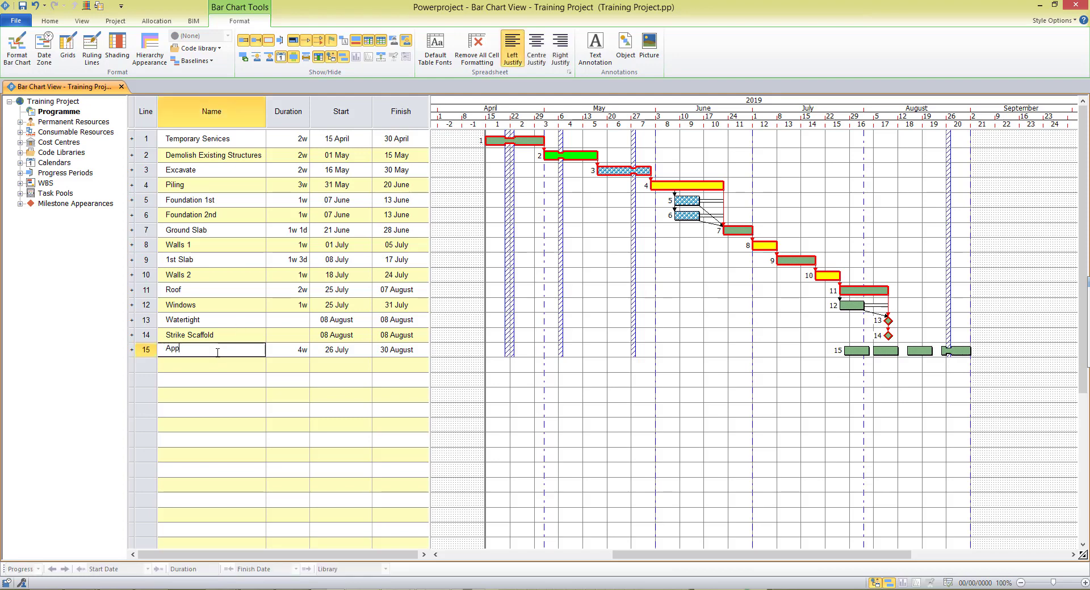
text(Appt 1)
key(Return)
Name its four parts Ceilings, Carpentry, Plumbing and Plaster, then collapse the task.
click(131, 350)
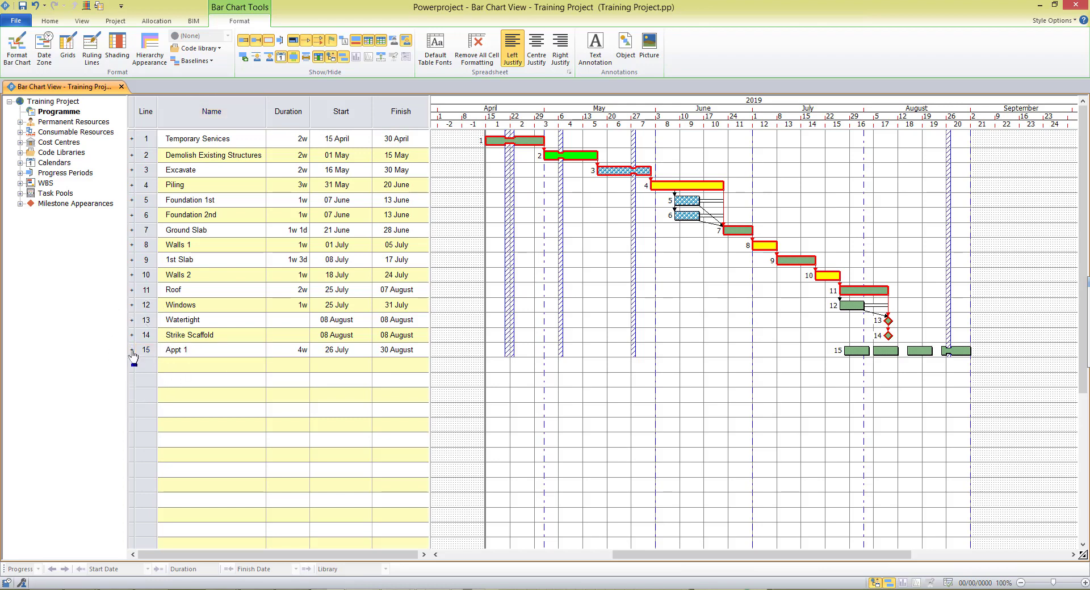
double_click(196, 350)
text(Ceilings)
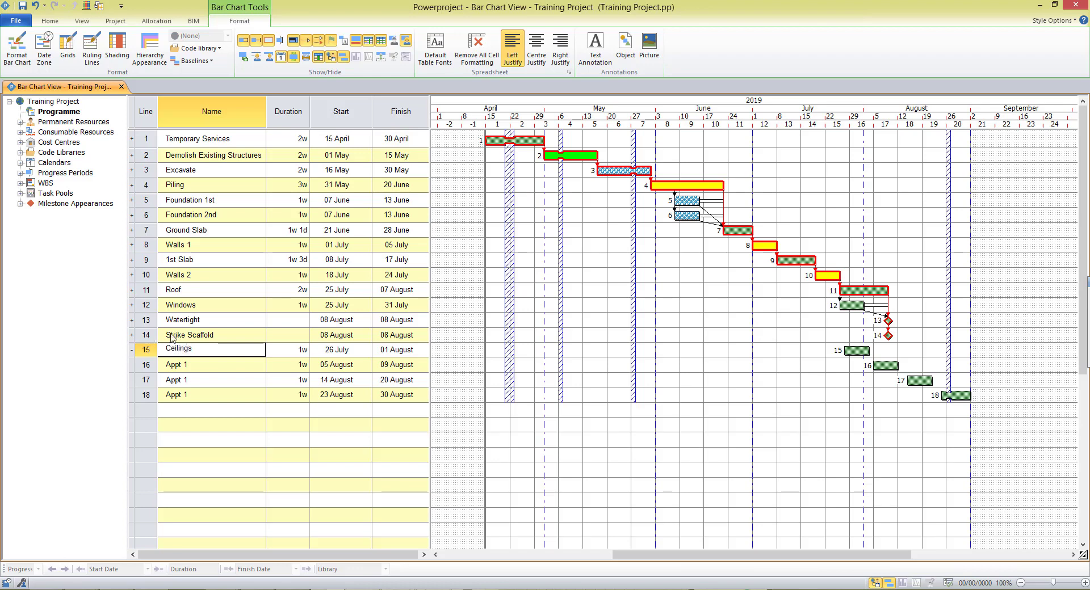
double_click(198, 363)
text(Carpentry)
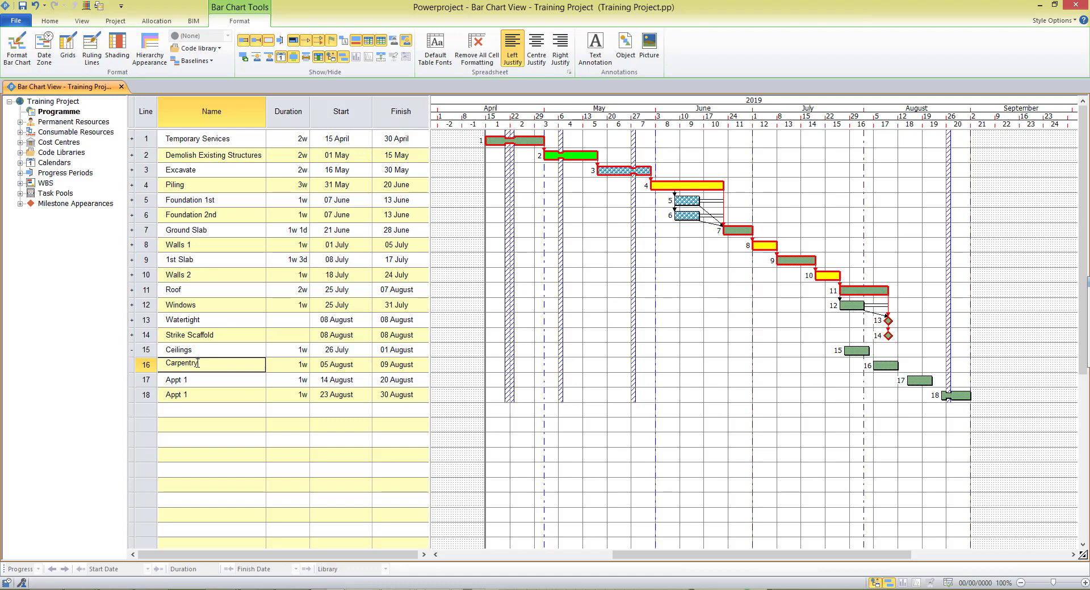
key(Return)
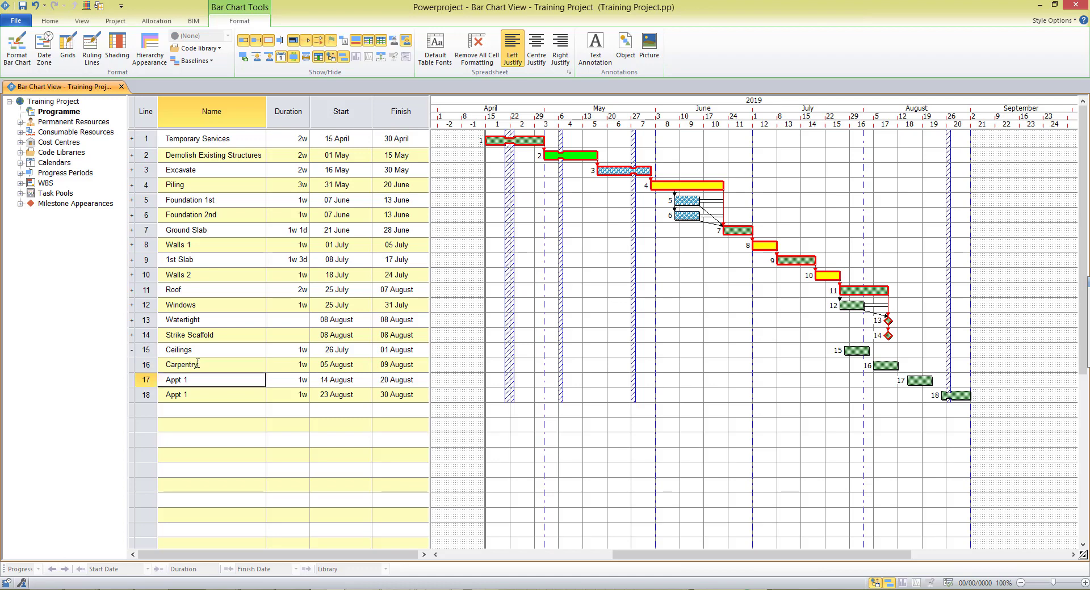
text(Plumbing)
key(Return)
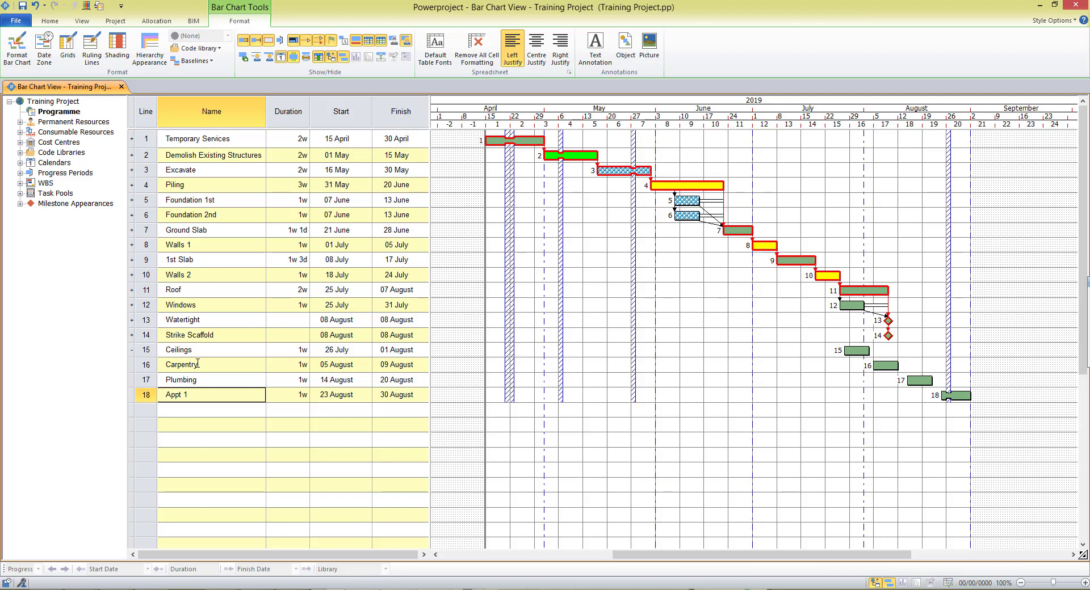
text(Plaster)
key(Return)
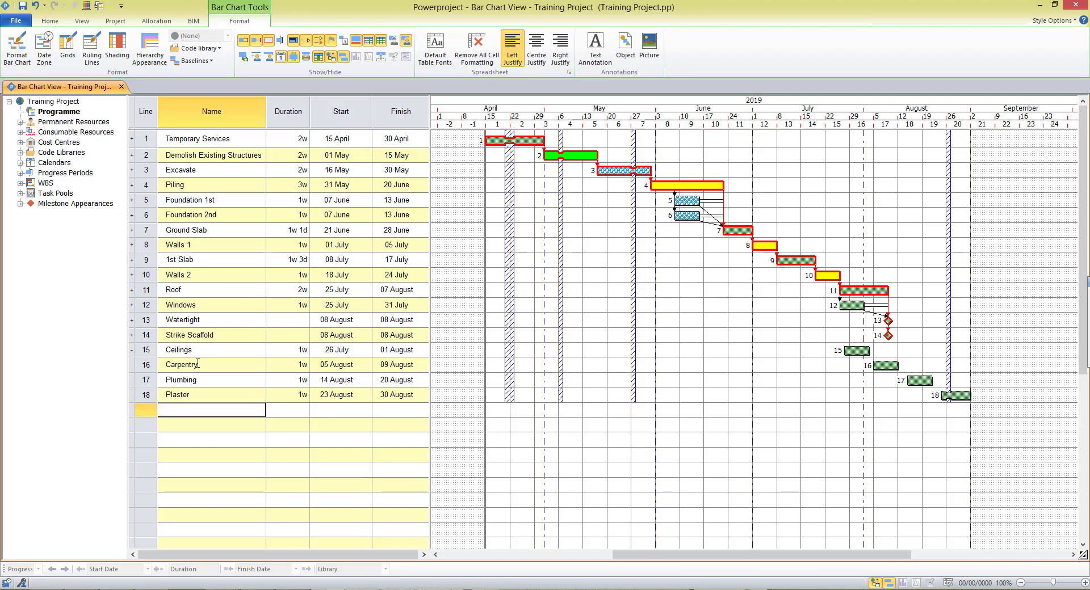
click(132, 351)
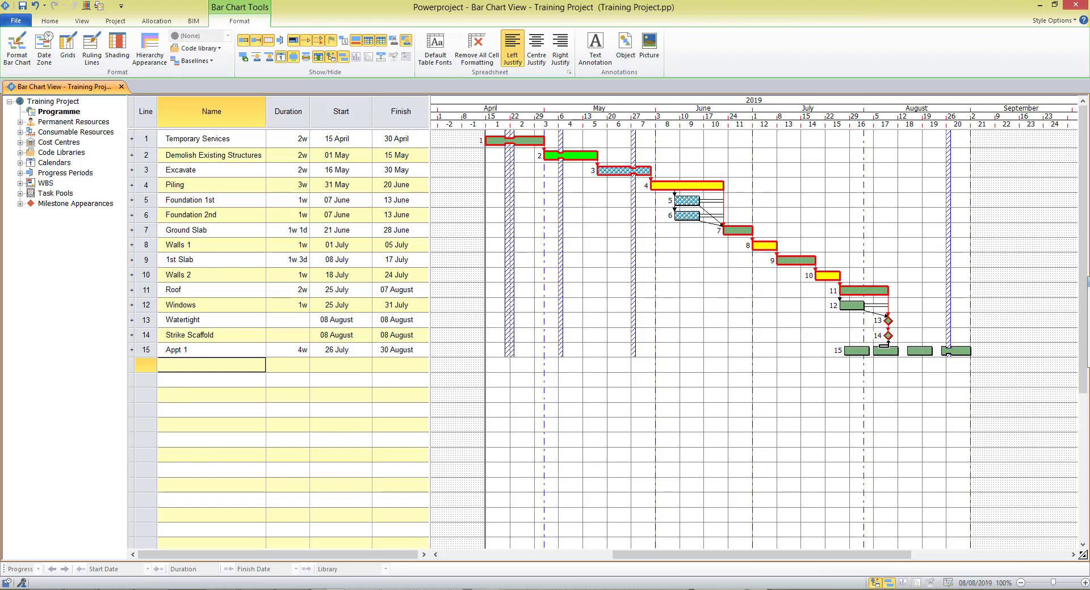
Link Strike Scaffold to Appt 1 and reschedule so it runs 08 August to 05 September.
drag(884, 345, 847, 350)
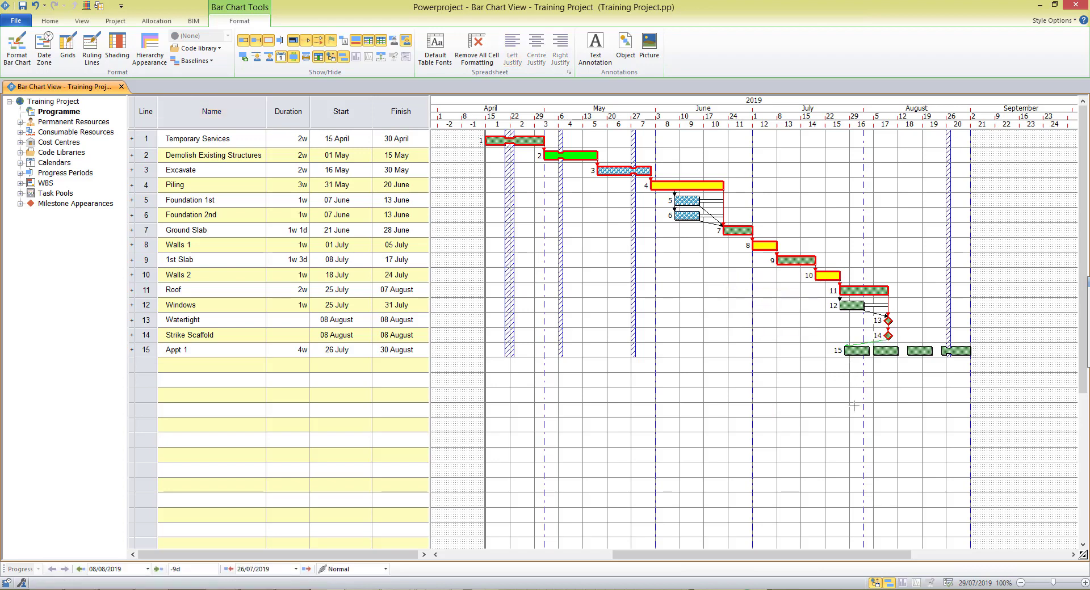
click(51, 21)
click(202, 43)
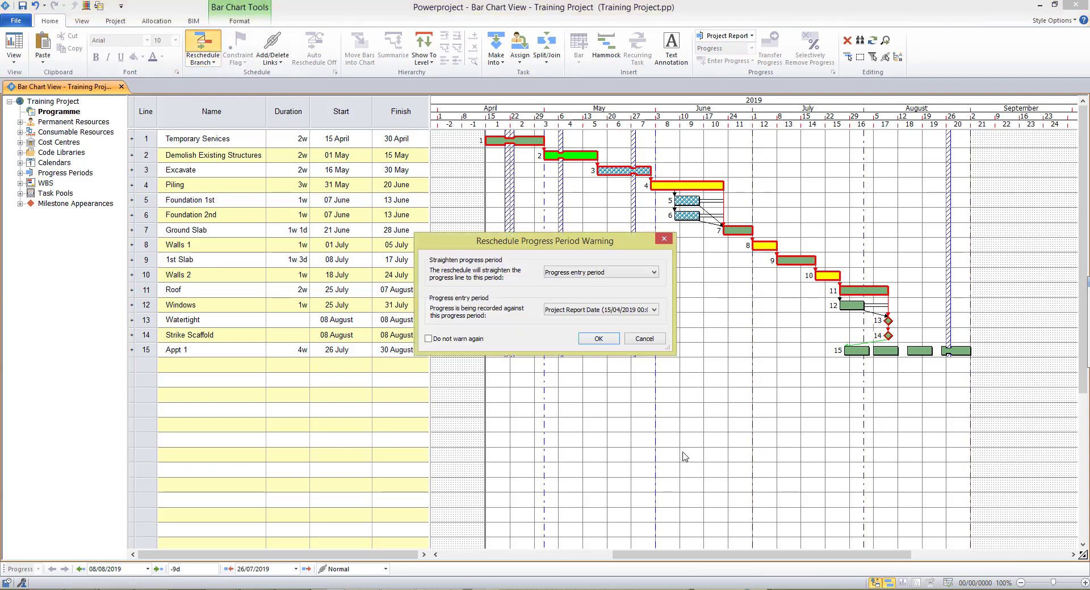
click(597, 338)
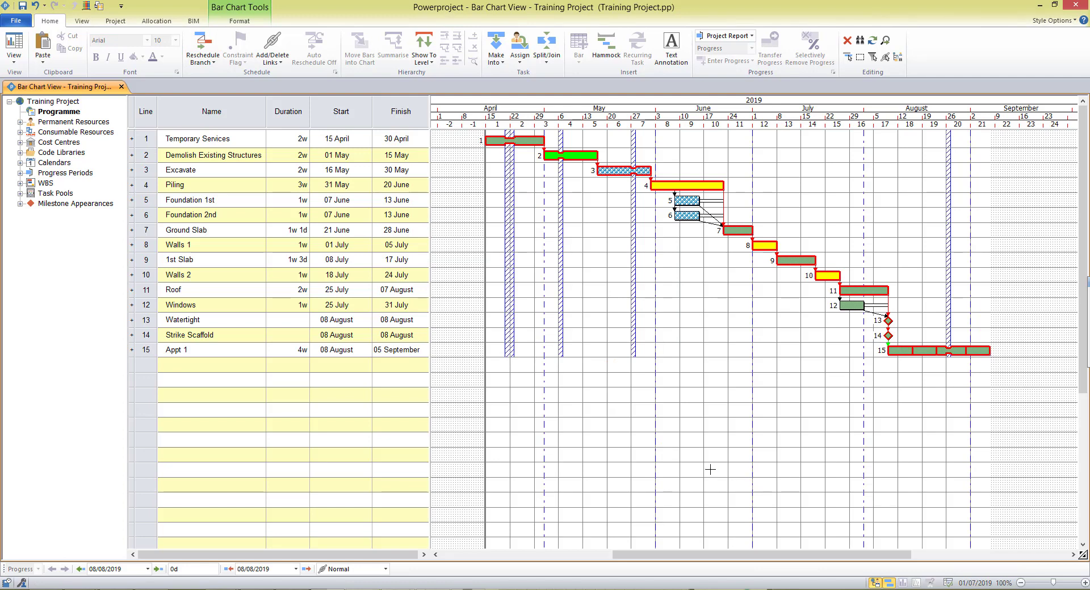
Assign the matching Trades Contractor codes to the Ceilings, Carpentry, Plumbing and Plaster bars.
double_click(25, 154)
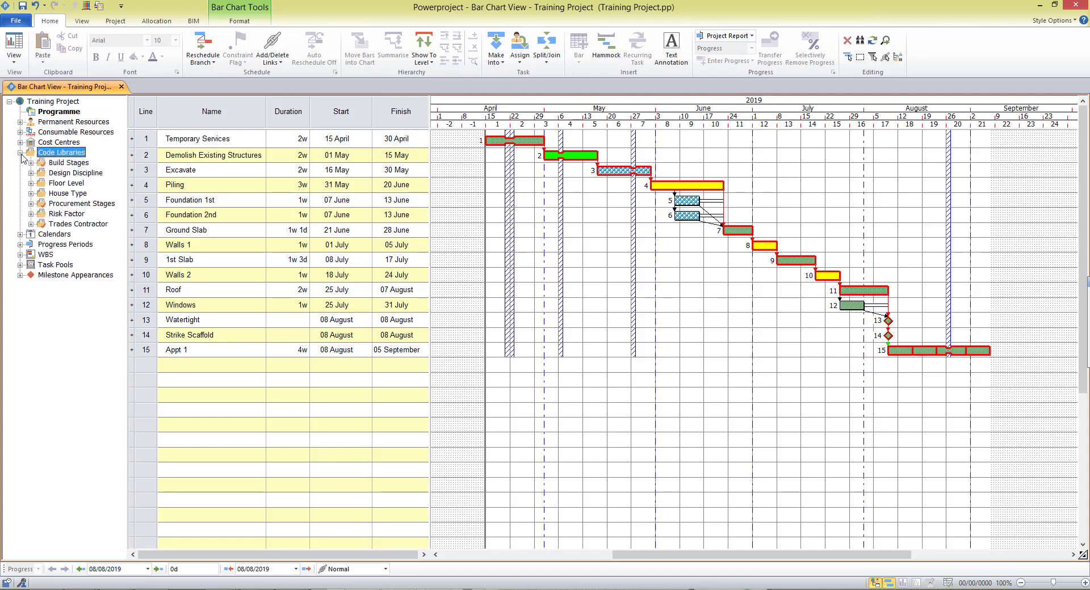
click(31, 224)
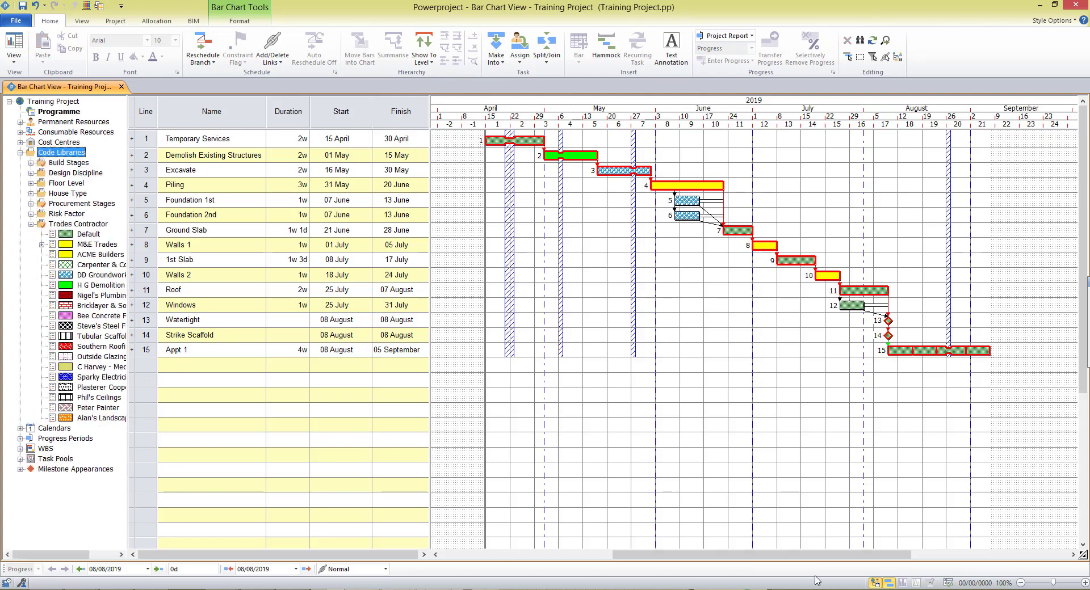
drag(766, 555, 855, 573)
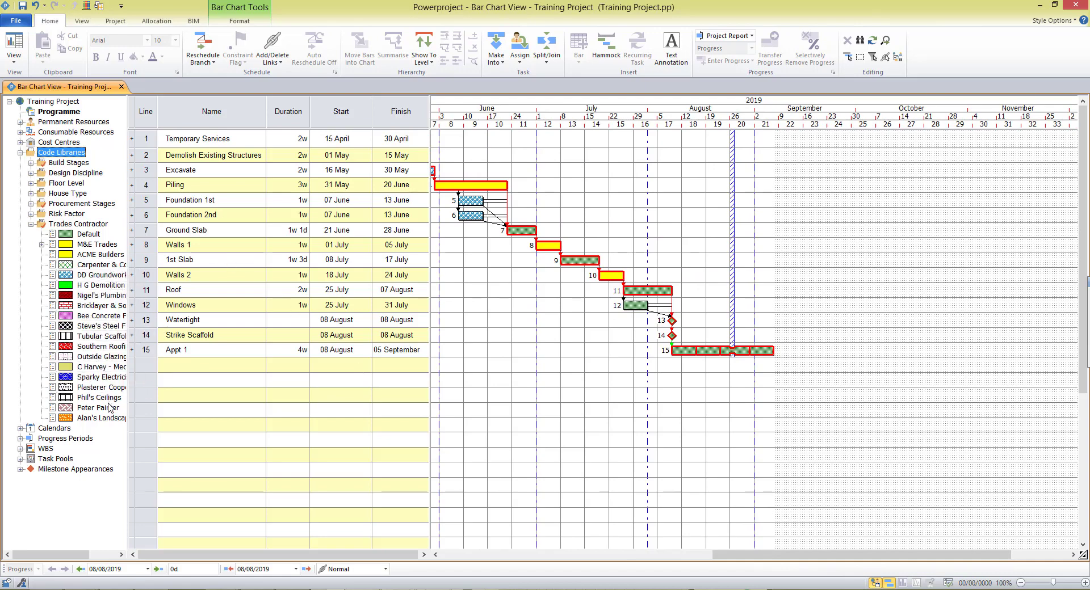
drag(108, 399, 679, 353)
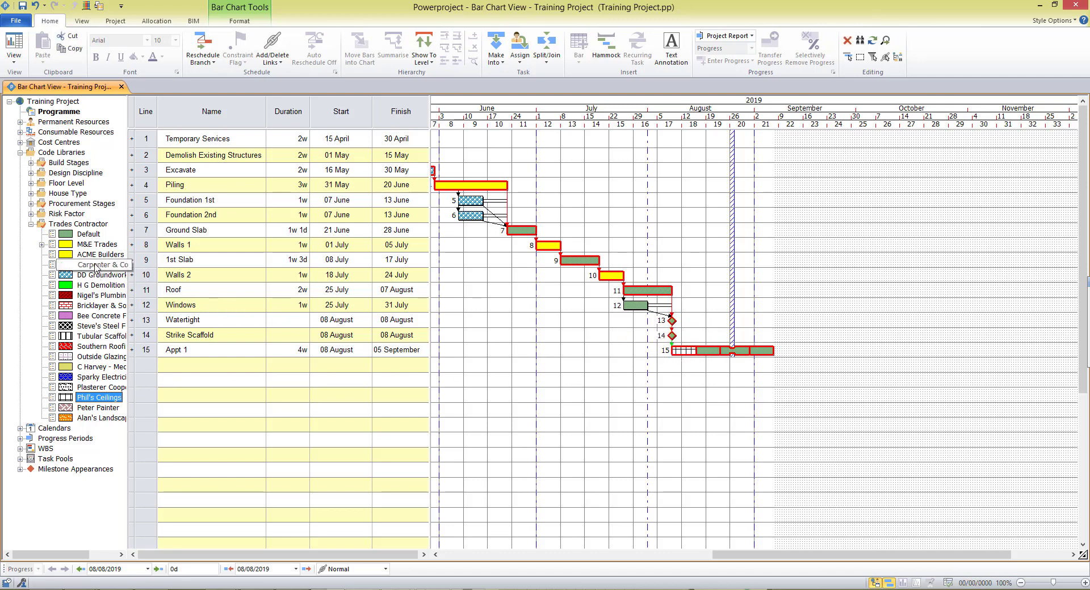
drag(95, 266, 712, 356)
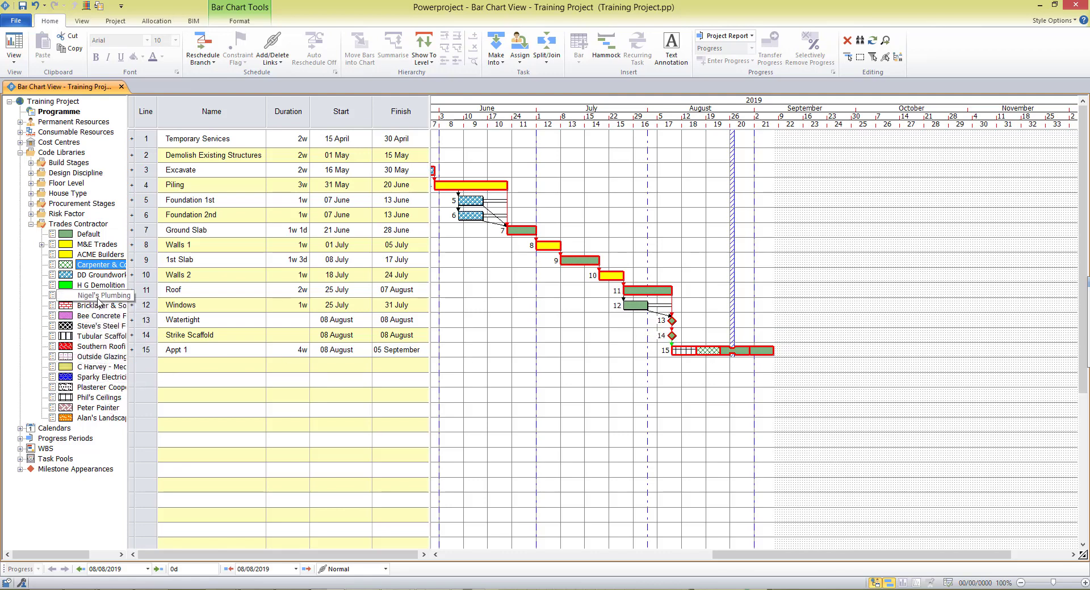
drag(98, 298, 732, 351)
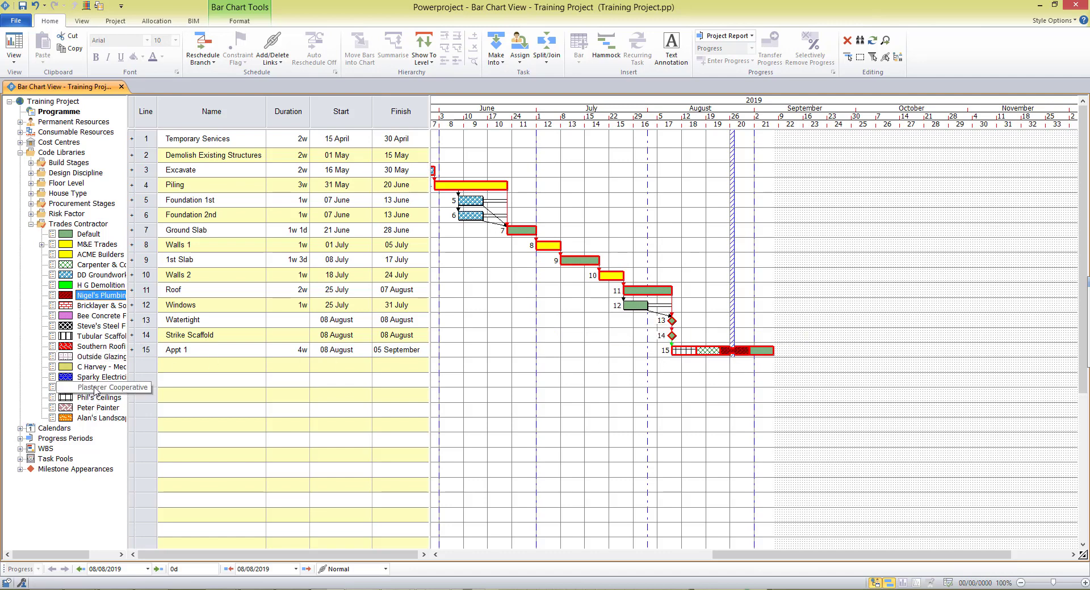
drag(95, 390, 768, 351)
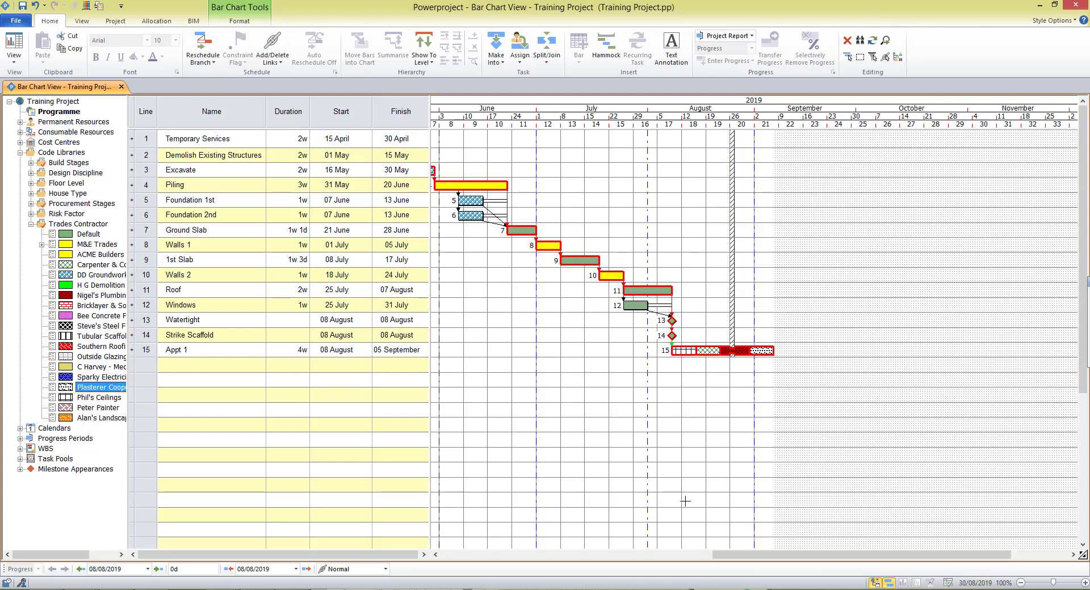
Collapse the Trades Contractor list and copy the Appt 1 task.
click(29, 228)
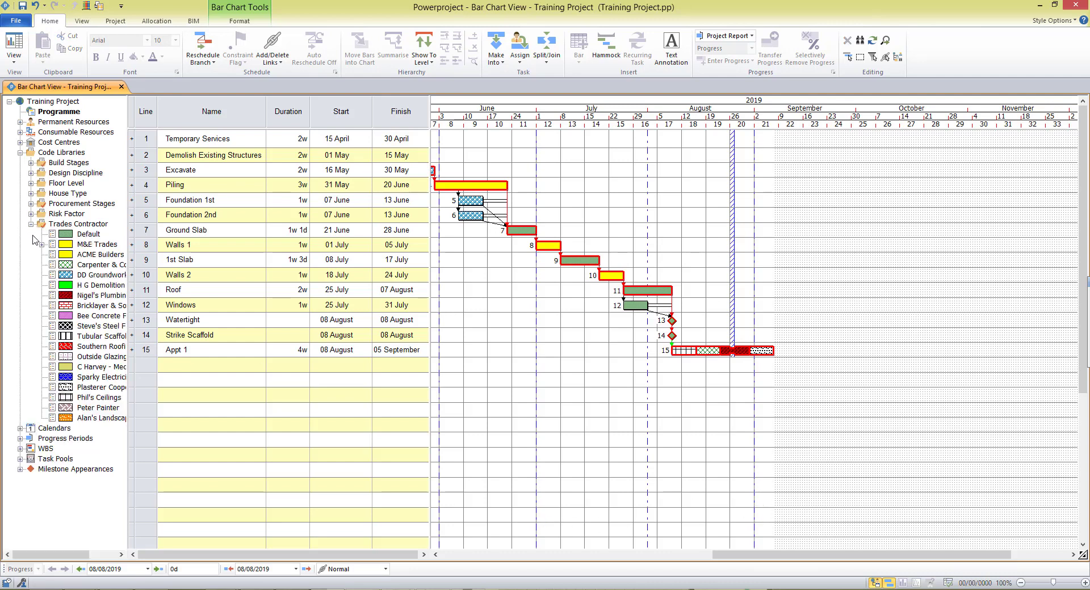
click(31, 224)
click(147, 350)
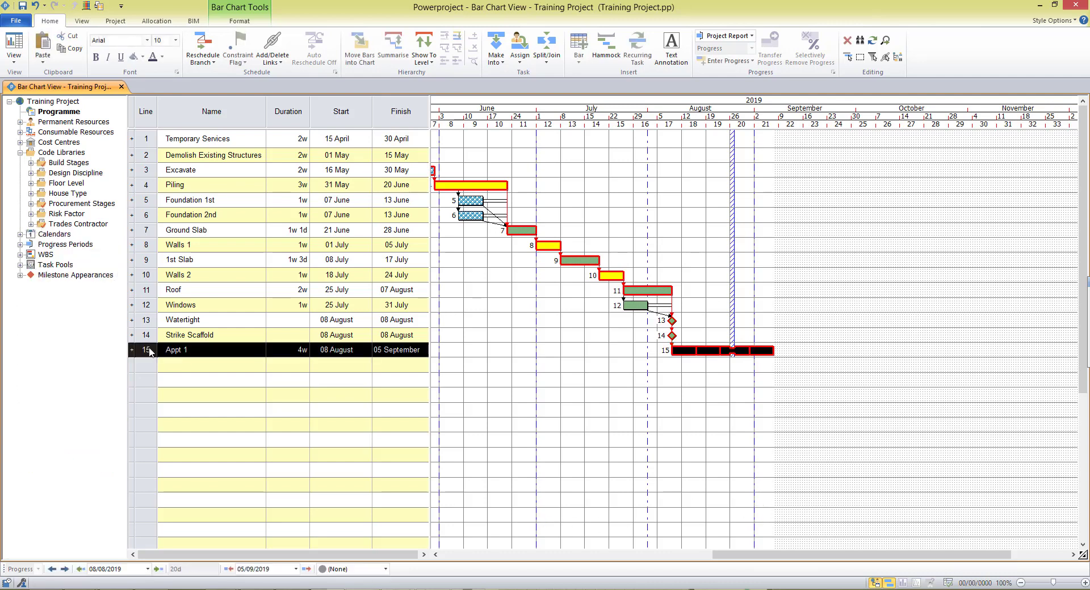
right_click(151, 350)
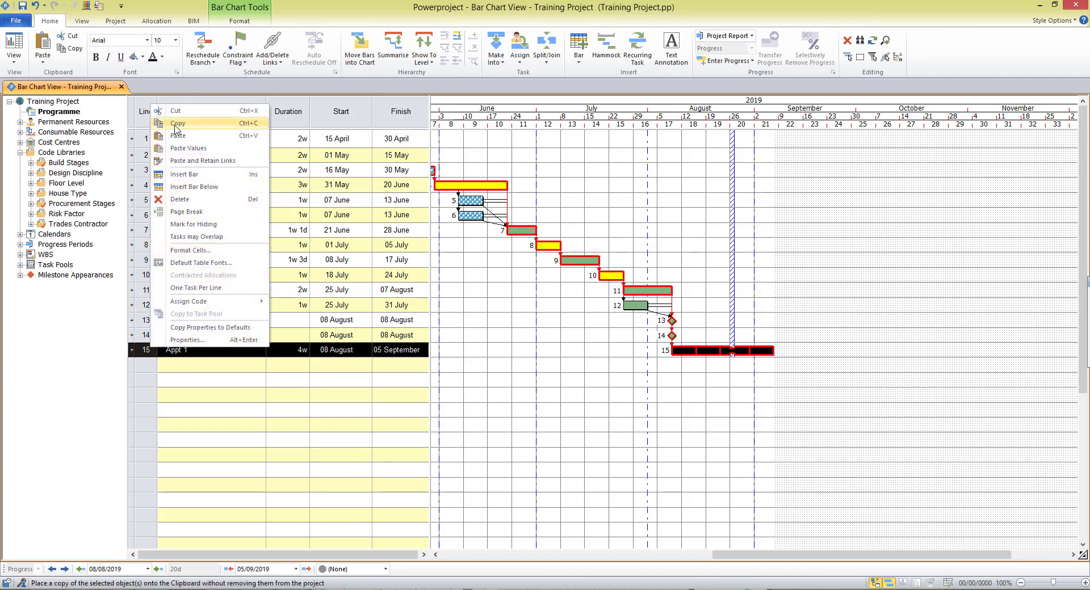
click(74, 50)
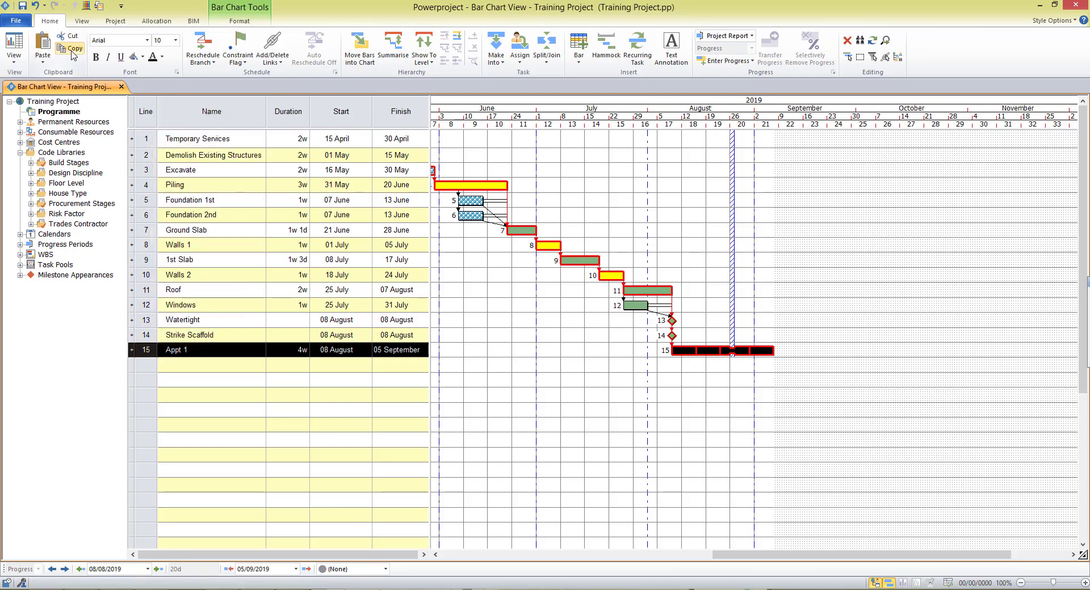
Paste Appt 1 twice with Paste and Retain Links onto lines 16 and 17.
click(44, 65)
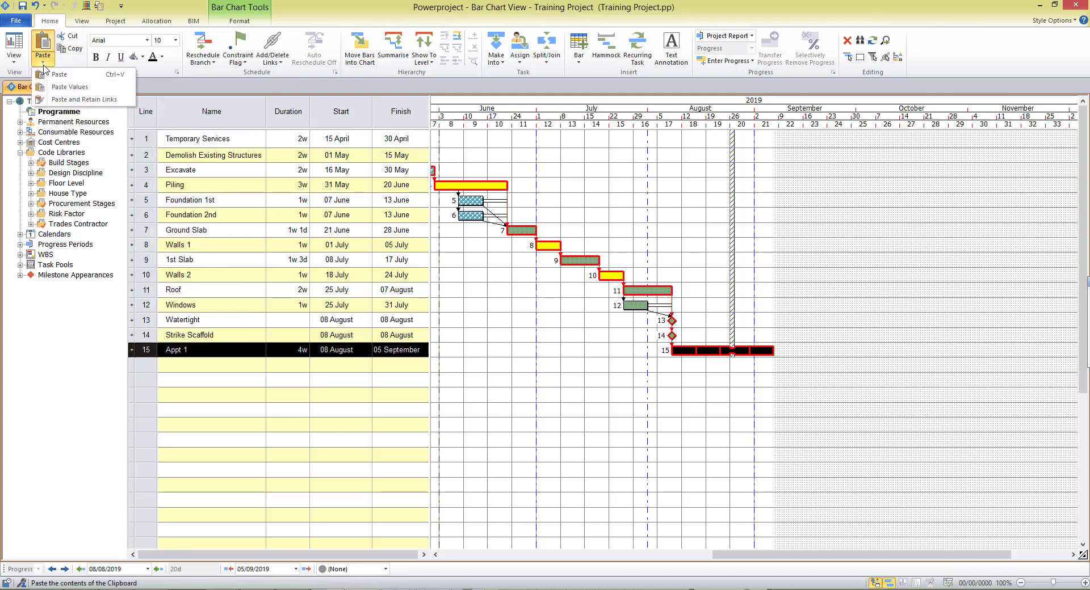
click(84, 100)
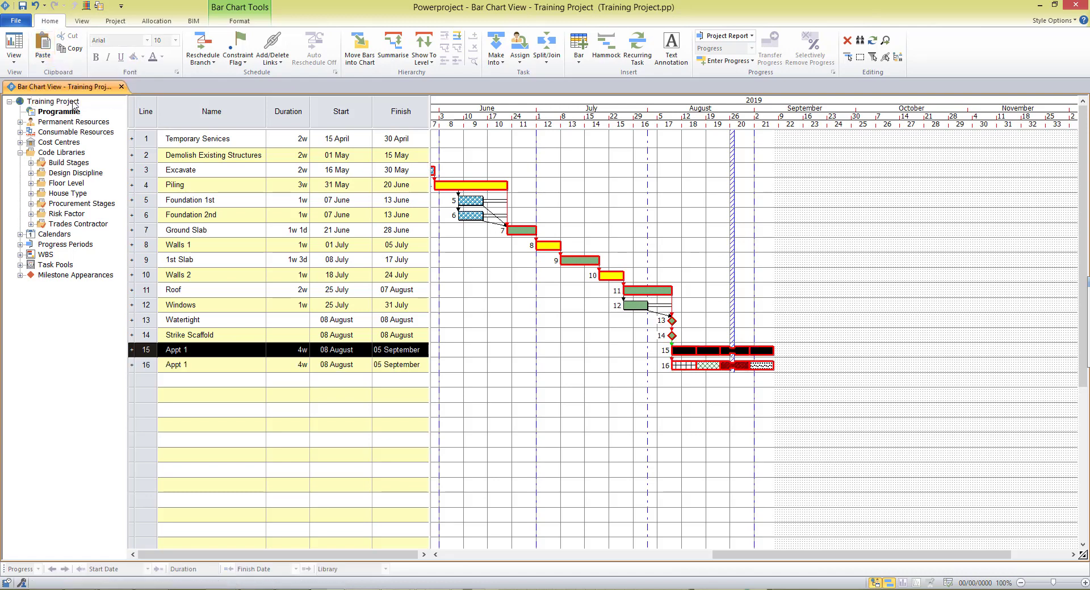
click(73, 102)
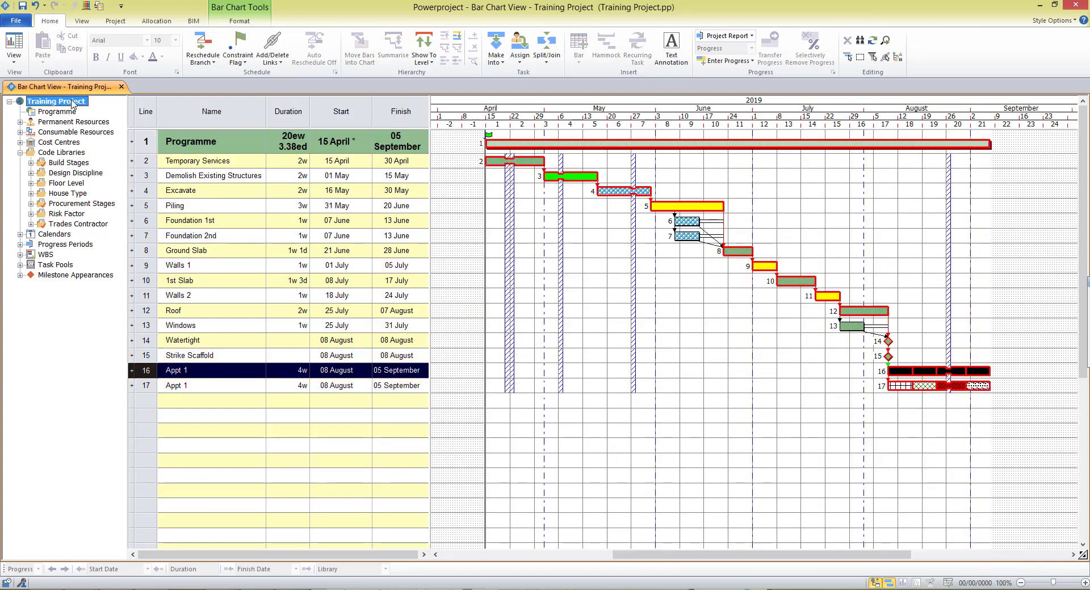
click(55, 111)
click(47, 65)
click(62, 100)
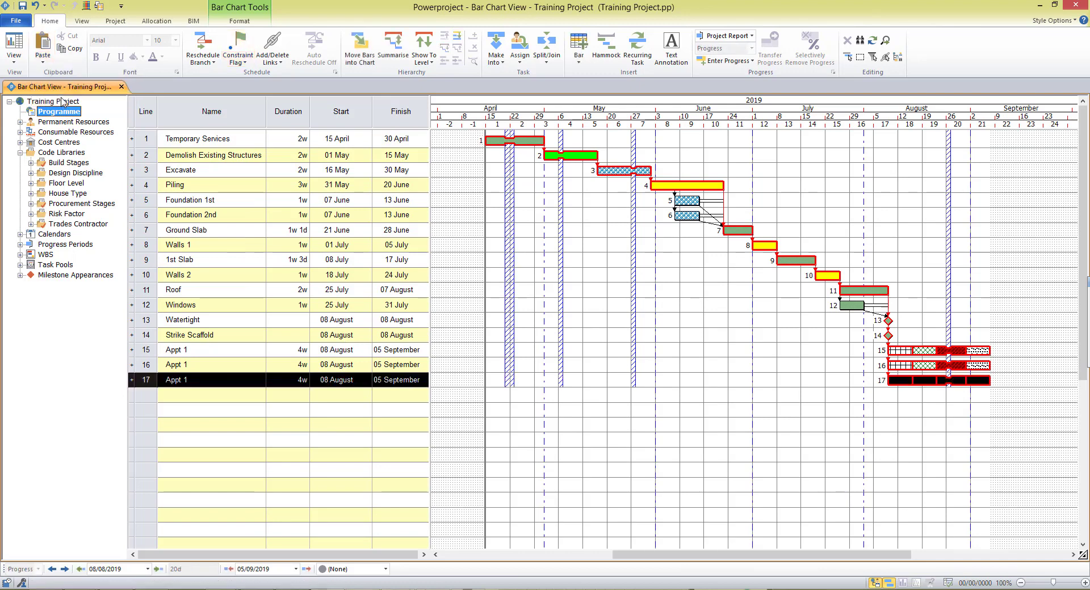
click(786, 489)
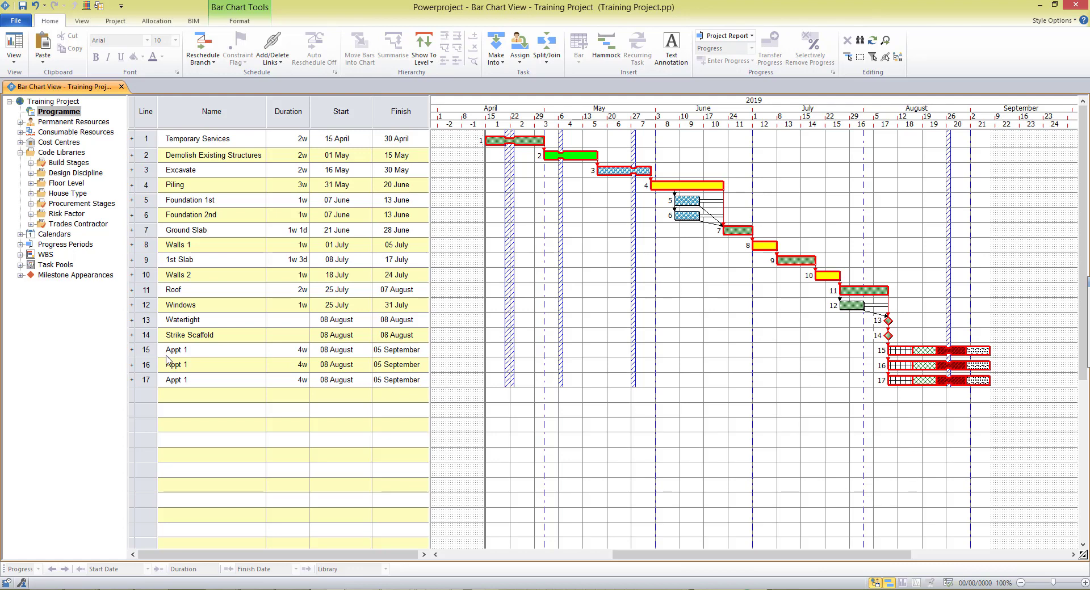
Rename the line 16 copy to Appt 2 and begin editing line 17's name.
click(199, 354)
click(200, 372)
click(200, 369)
text(2)
click(198, 381)
click(198, 381)
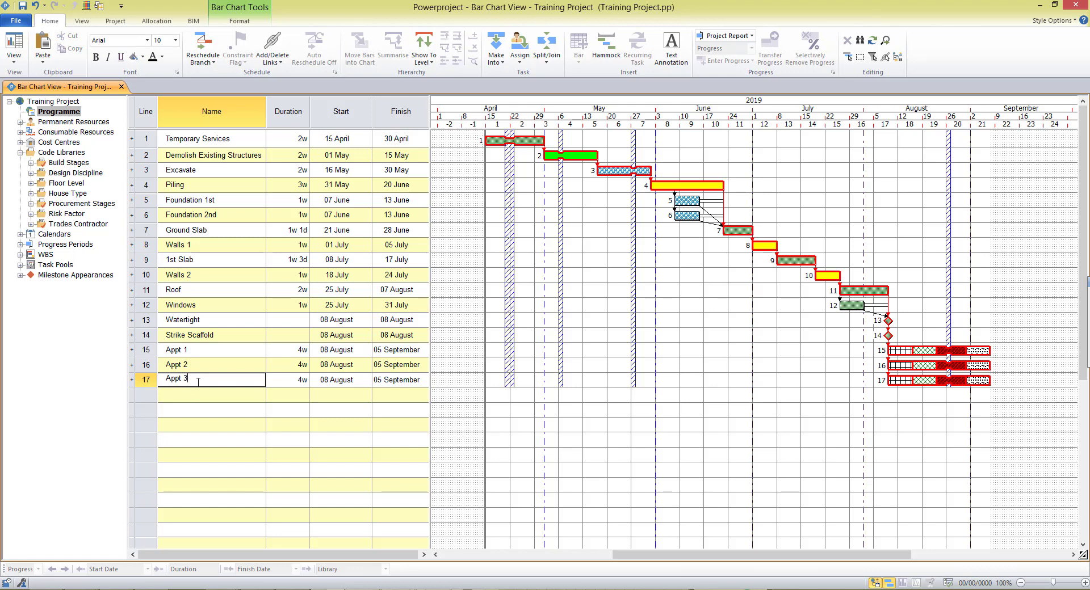
Finish naming Appt 3 and add a zero-duration Handover milestone on 06 September.
text(3)
click(186, 399)
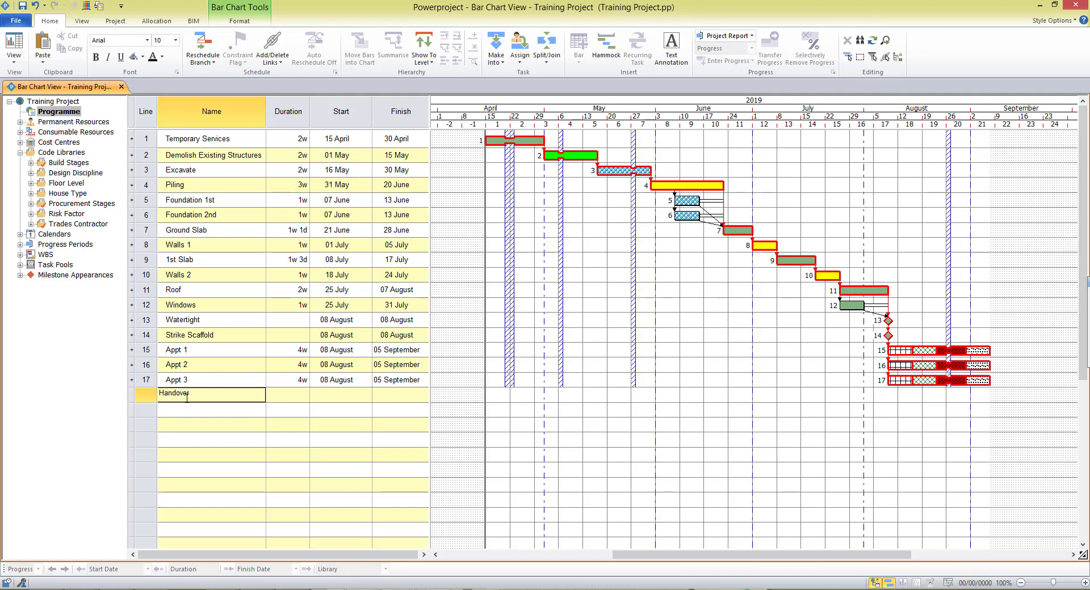
click(294, 394)
key(Return)
drag(491, 396, 996, 397)
Link Appt 1's finish to Handover and reschedule the programme.
drag(989, 357, 988, 394)
click(200, 46)
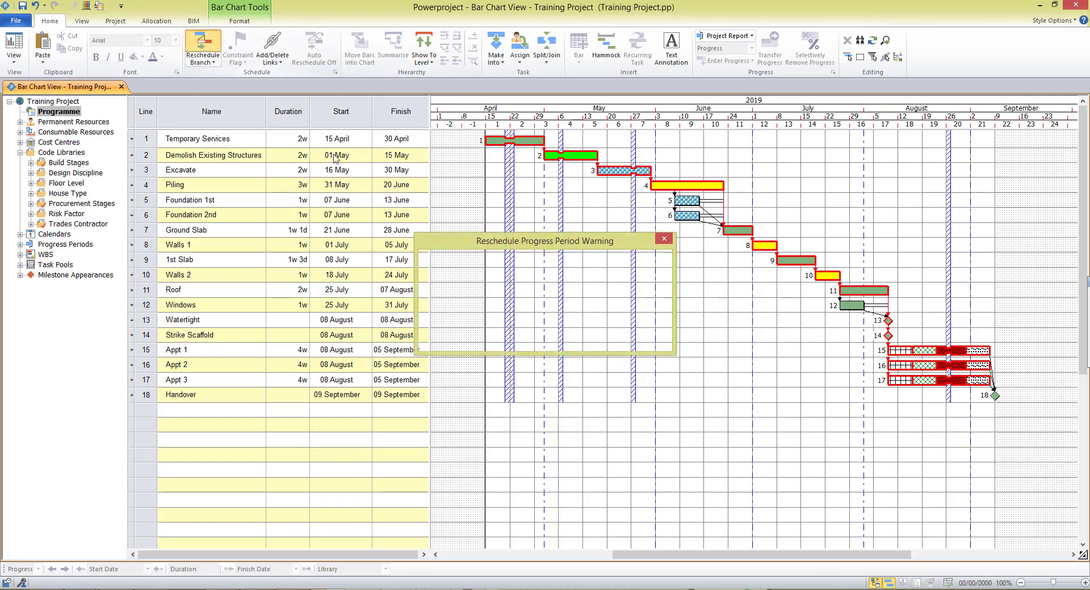
click(599, 340)
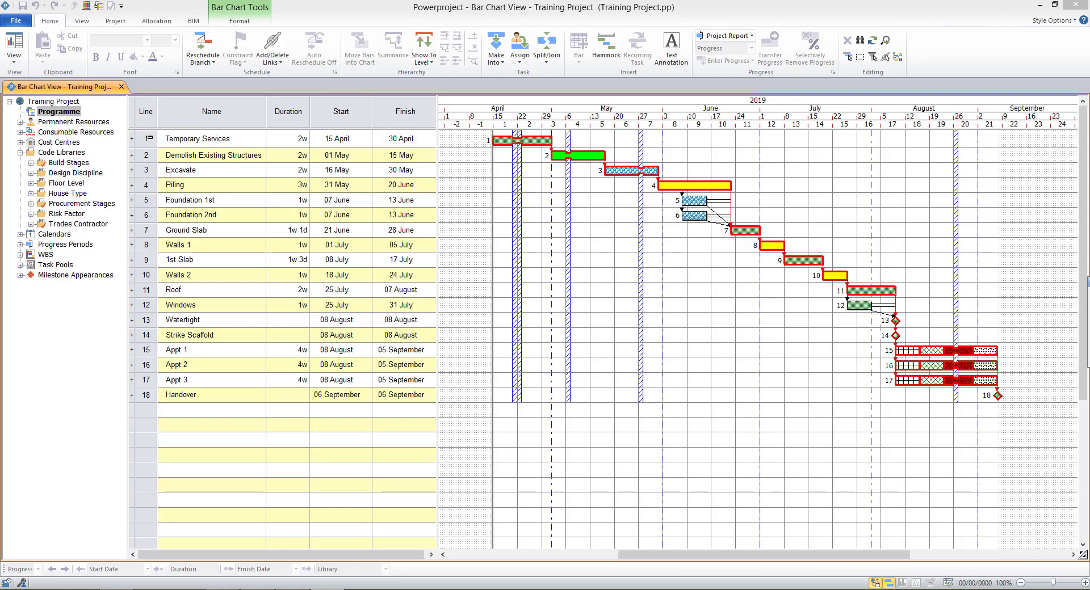
Group Temporary Services and Demolish Existing Structures under a summary named Site Establishment.
drag(149, 137, 149, 156)
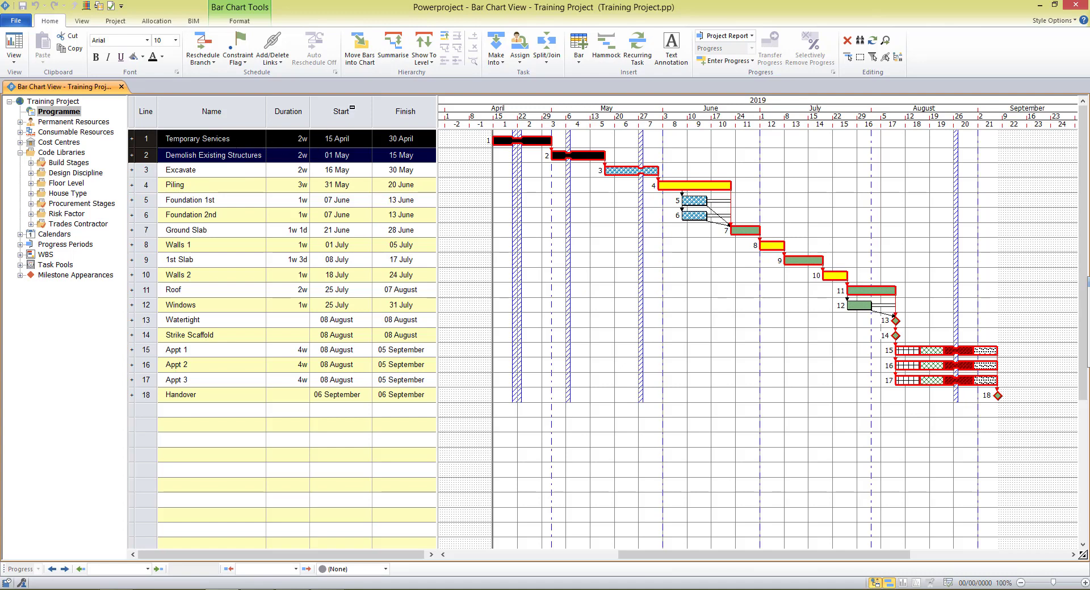
click(397, 61)
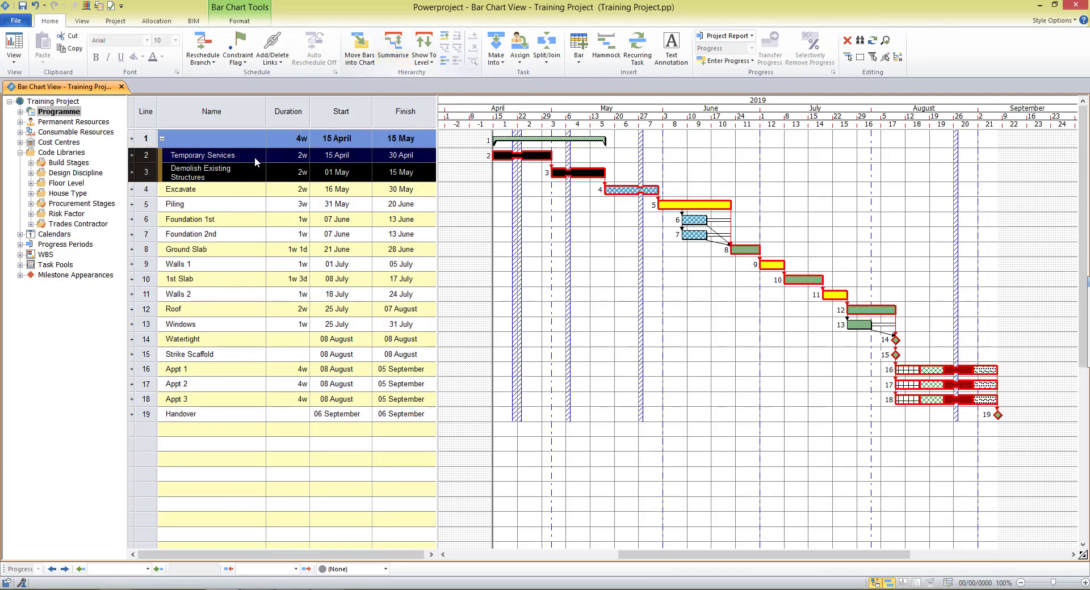
click(216, 139)
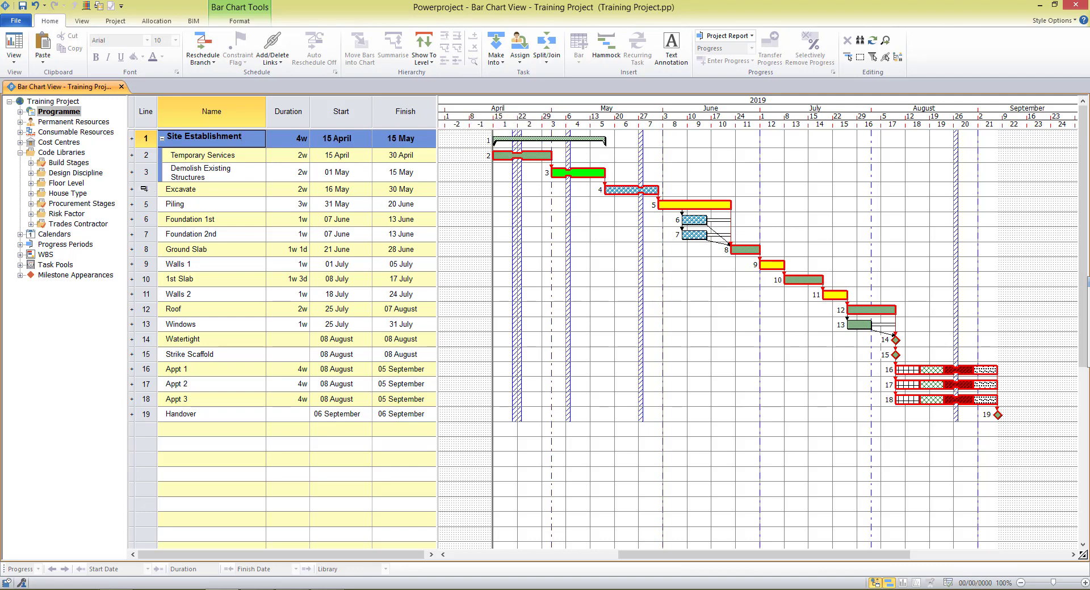
Summarise Excavate–Ground Slab as Sub Structure and Walls 1–Strike Scaffold as Super Structure.
drag(147, 189, 147, 249)
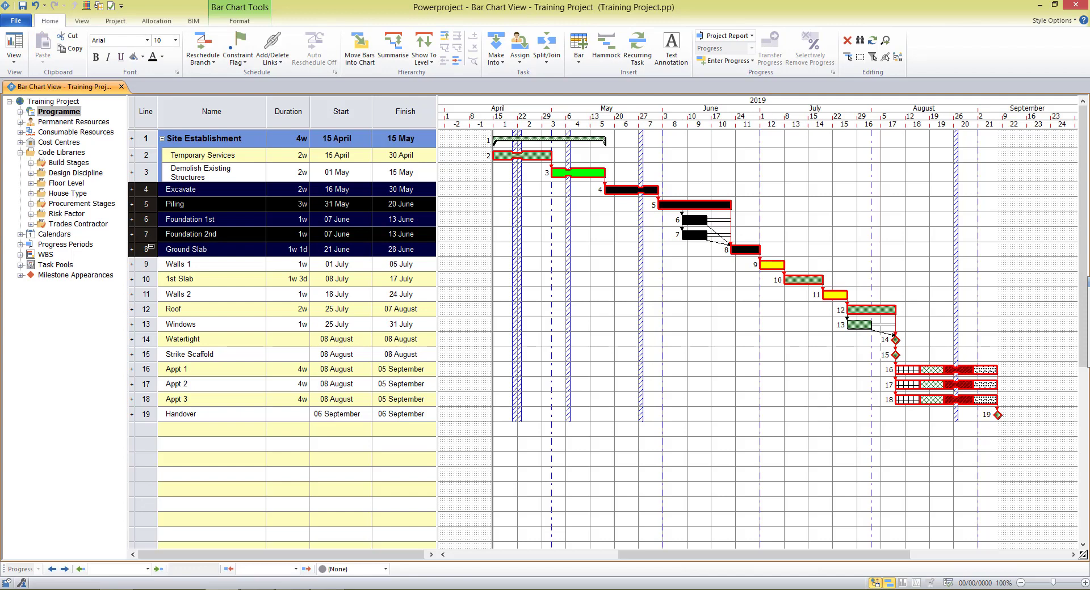
click(393, 47)
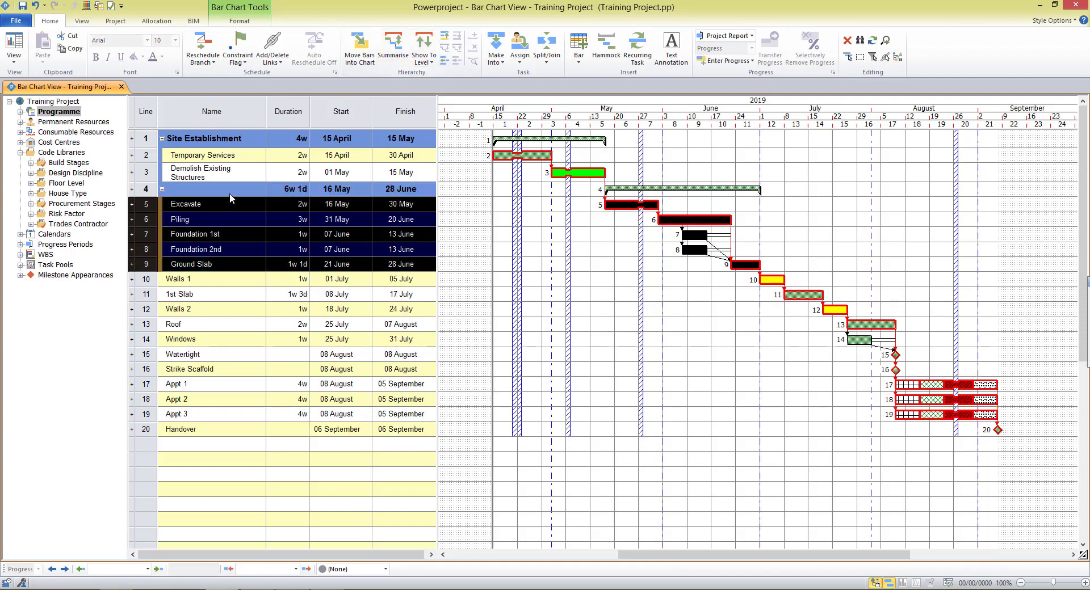
text(Sub Structure)
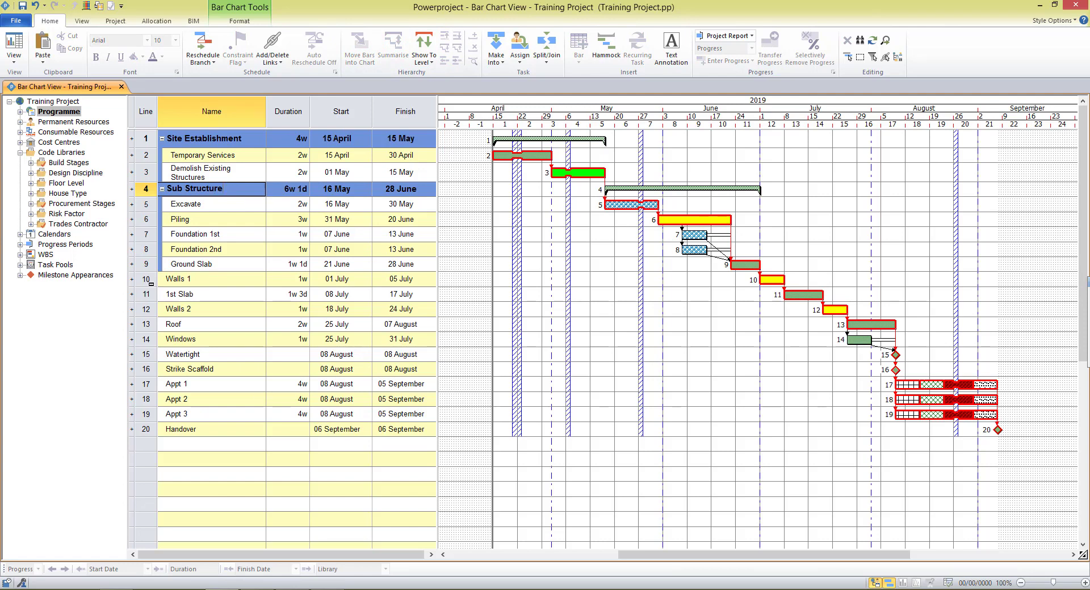
drag(149, 283, 142, 368)
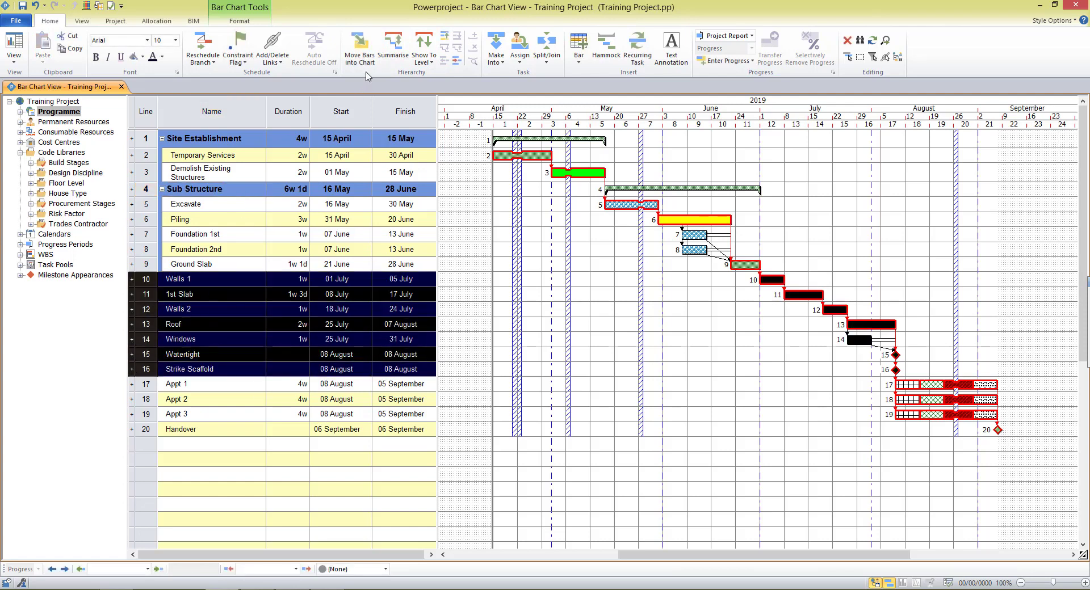
click(392, 45)
click(225, 278)
text(Super Struc)
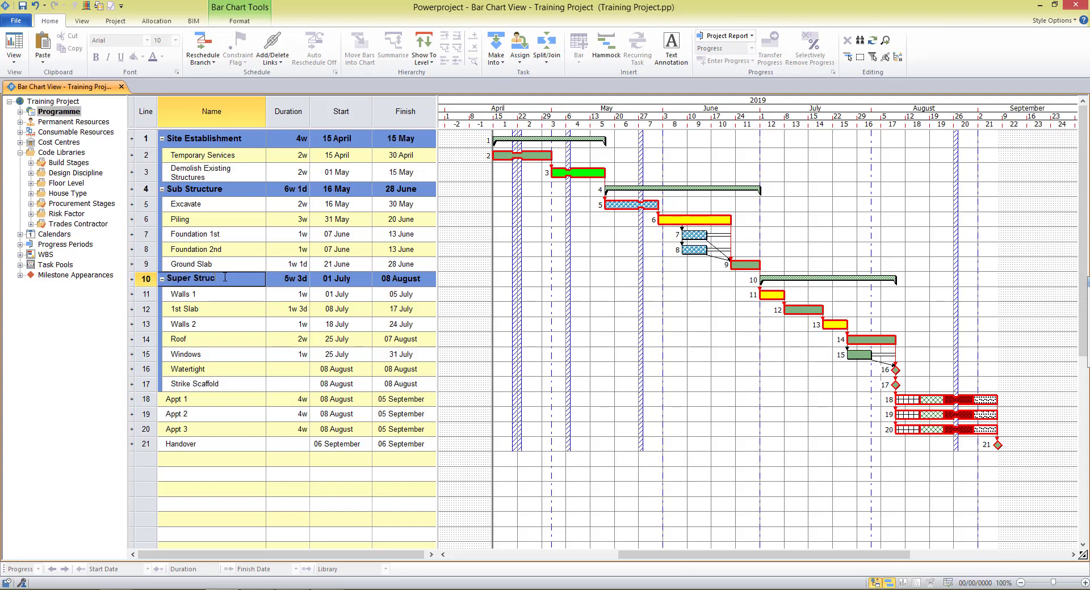
text(ture)
Summarise Appt 1–Handover as Internals, then outdent Handover out of that group.
drag(146, 399, 146, 444)
click(393, 45)
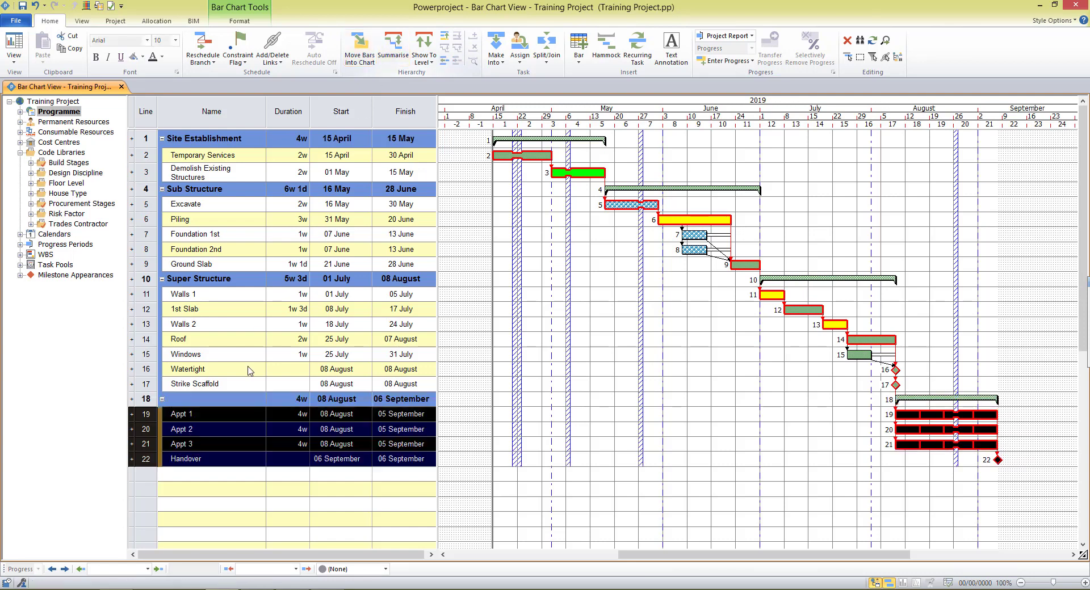
click(214, 400)
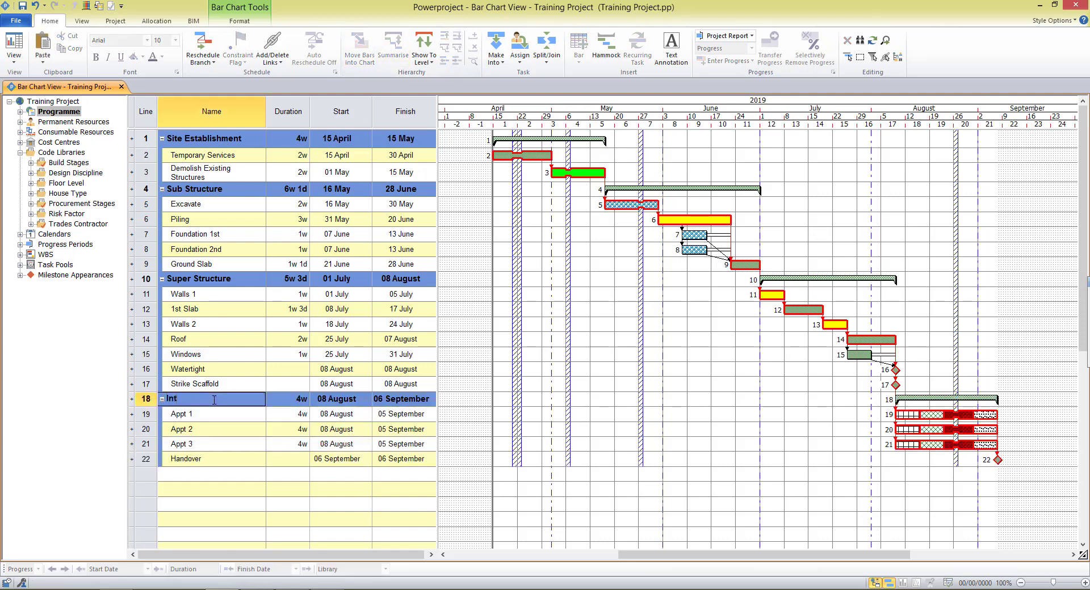
key(Return)
click(146, 462)
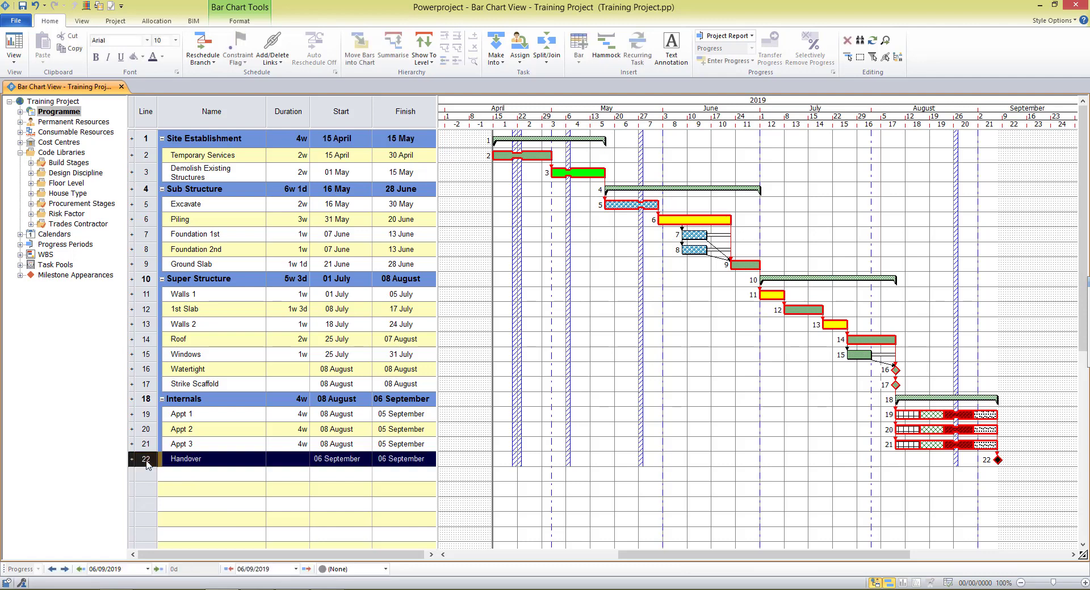
click(445, 62)
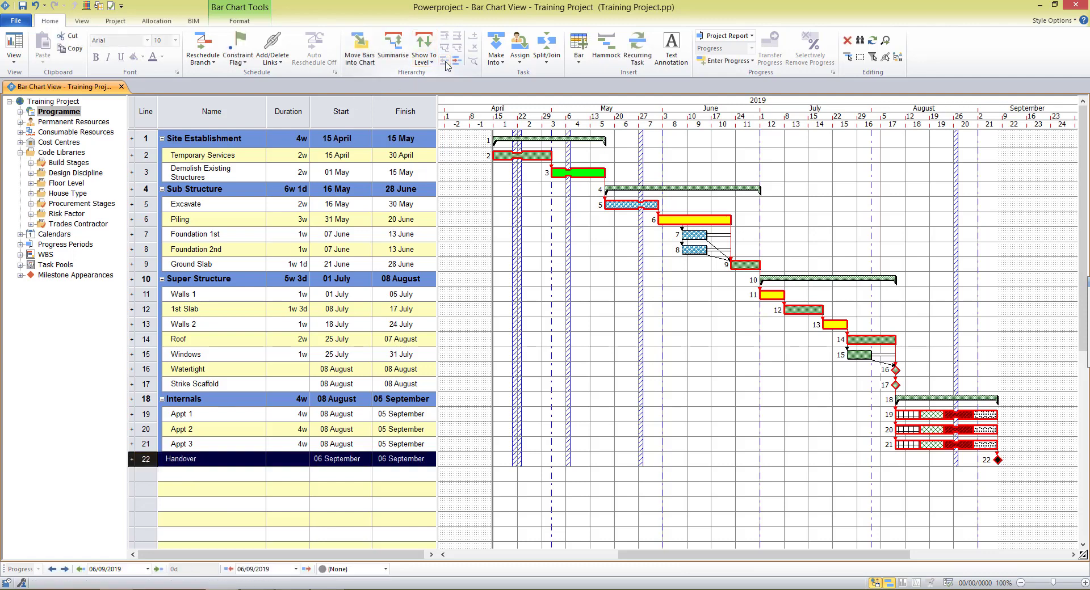
click(619, 506)
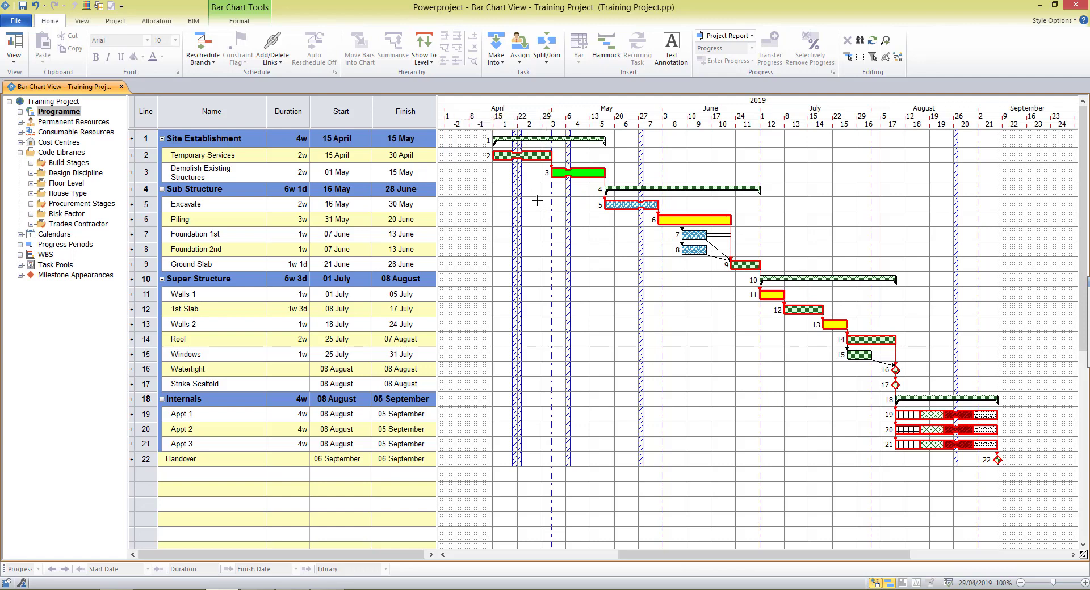
Collapse the four summaries, then show all outline levels so all 22 programme lines are listed.
double_click(527, 138)
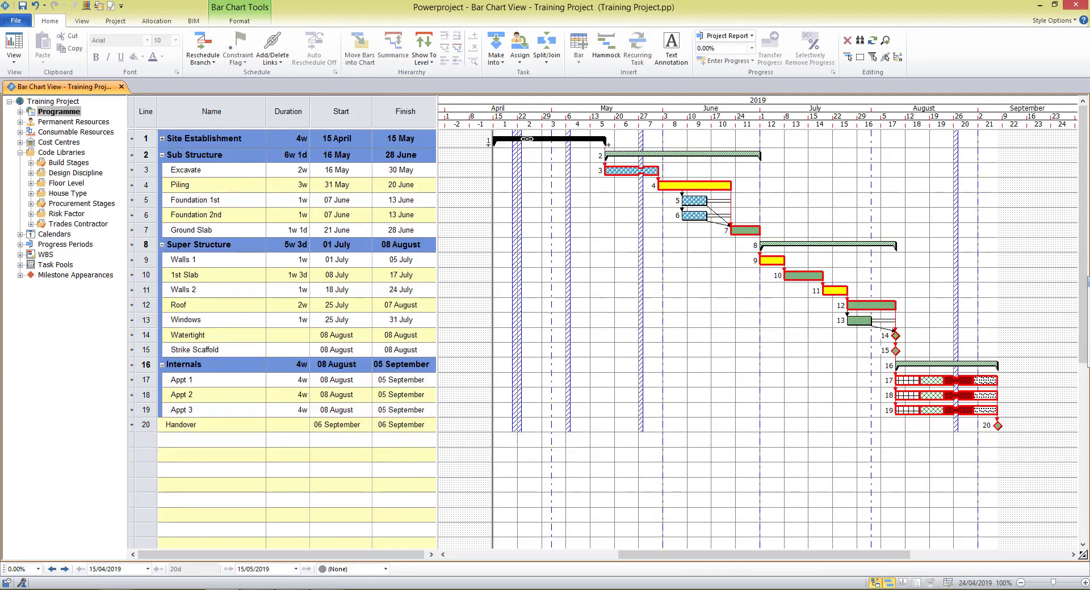
double_click(638, 153)
double_click(786, 170)
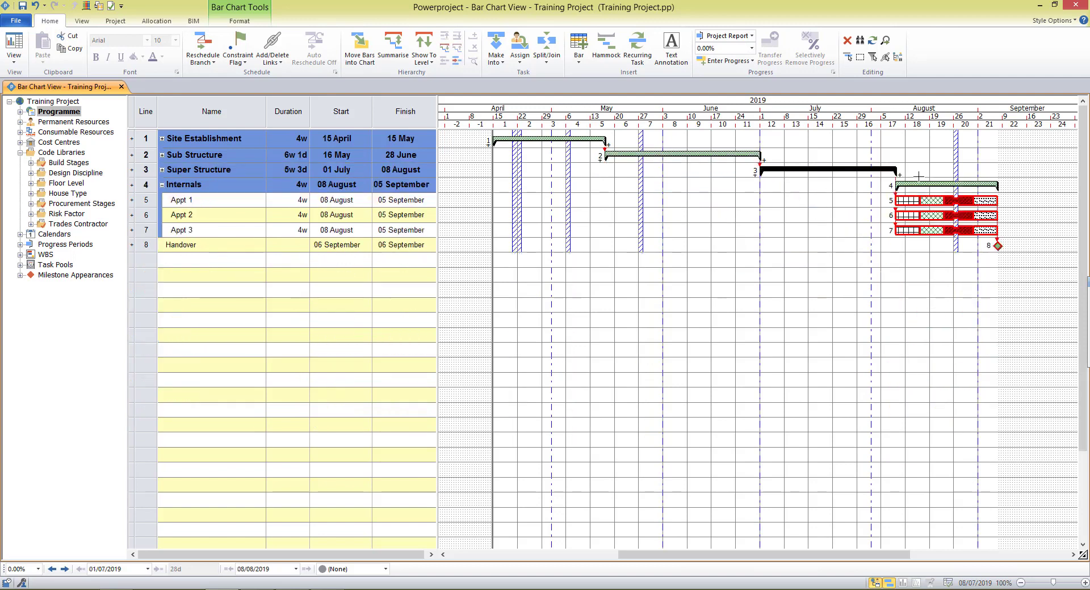
double_click(914, 185)
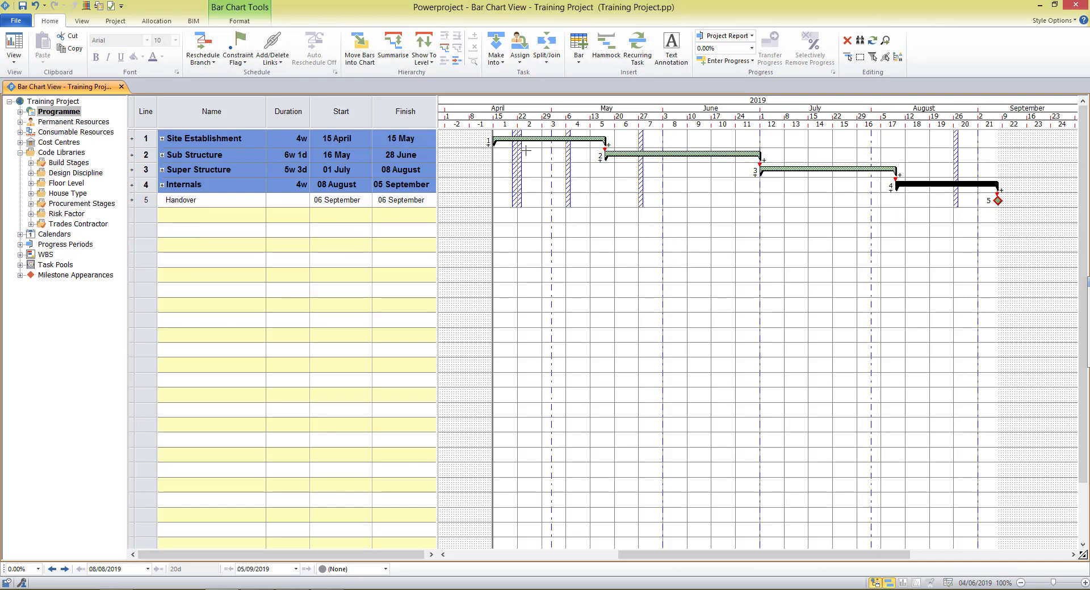
click(433, 62)
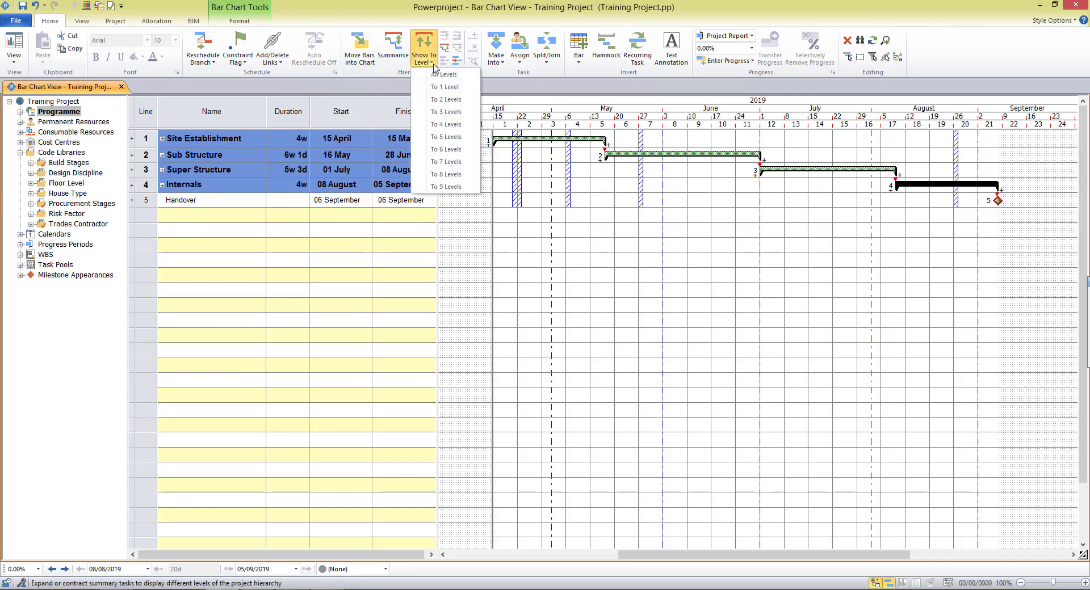
click(446, 76)
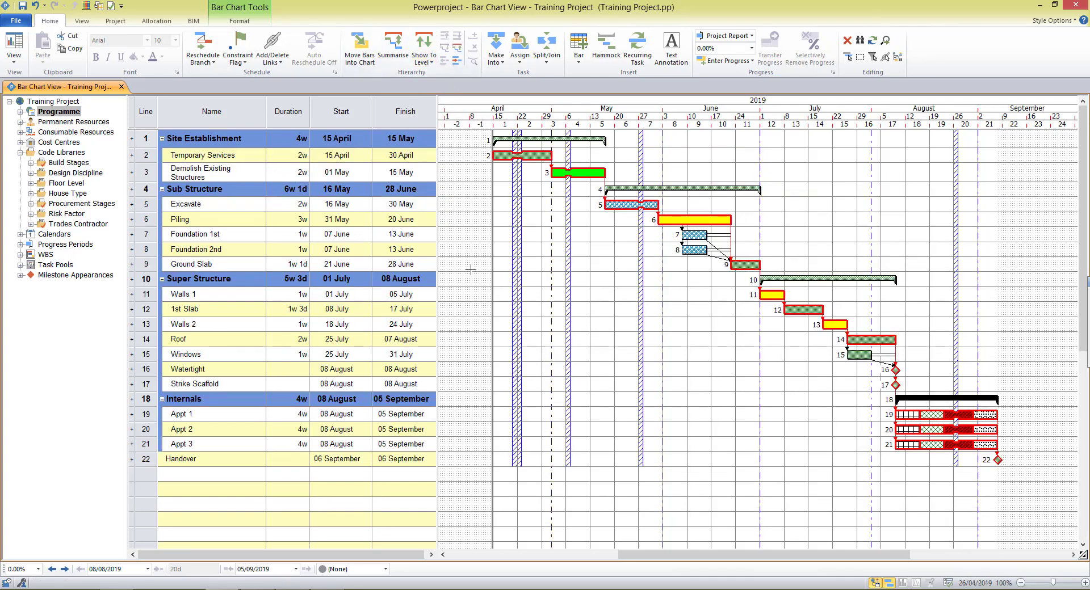
Expand Programme in the project tree and filter to Site Establishment, Super Structure and Sub Structure in turn.
click(20, 113)
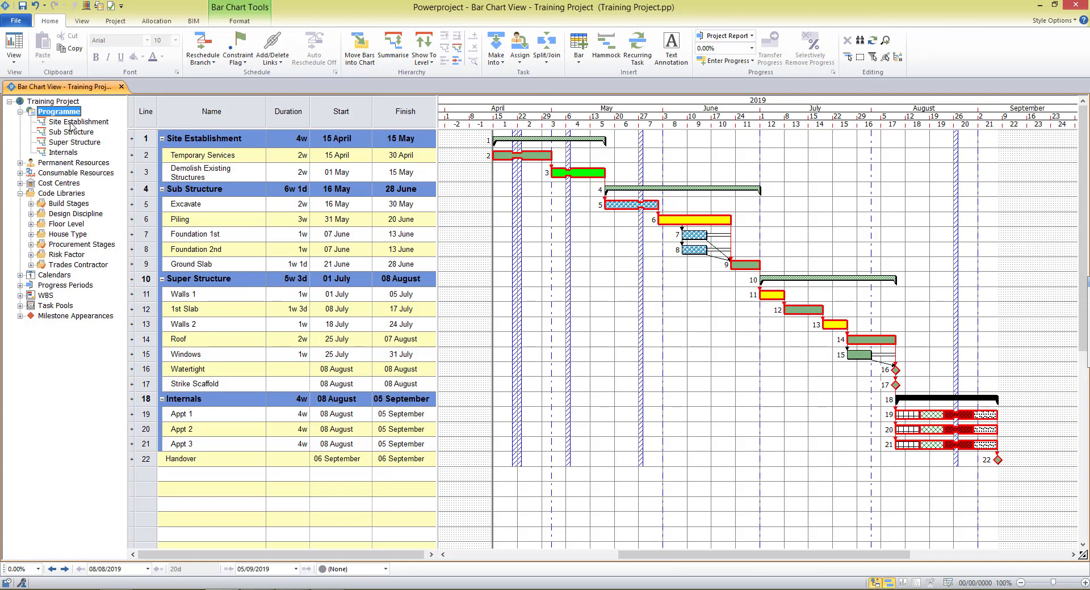
click(70, 122)
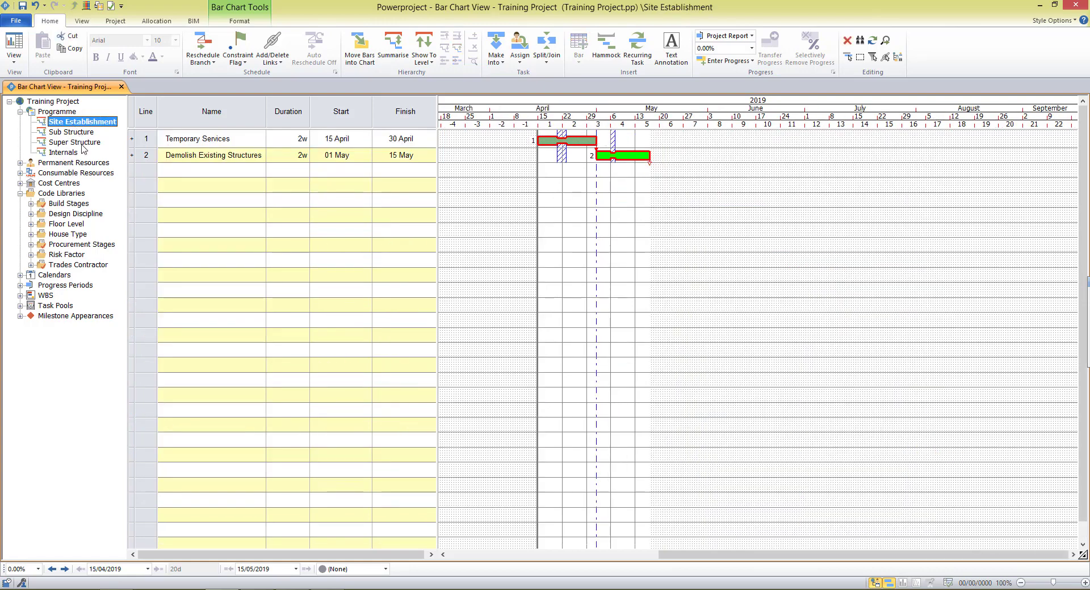
click(83, 143)
click(78, 132)
click(69, 113)
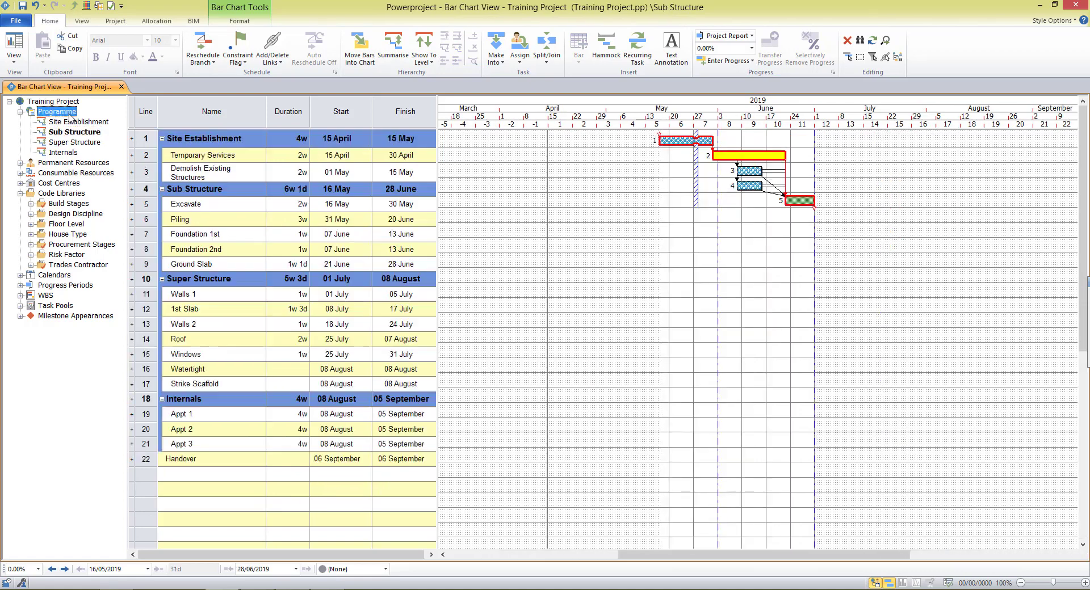
Filter on combined sections, including Internals, then return to the full 22-task programme.
click(77, 123)
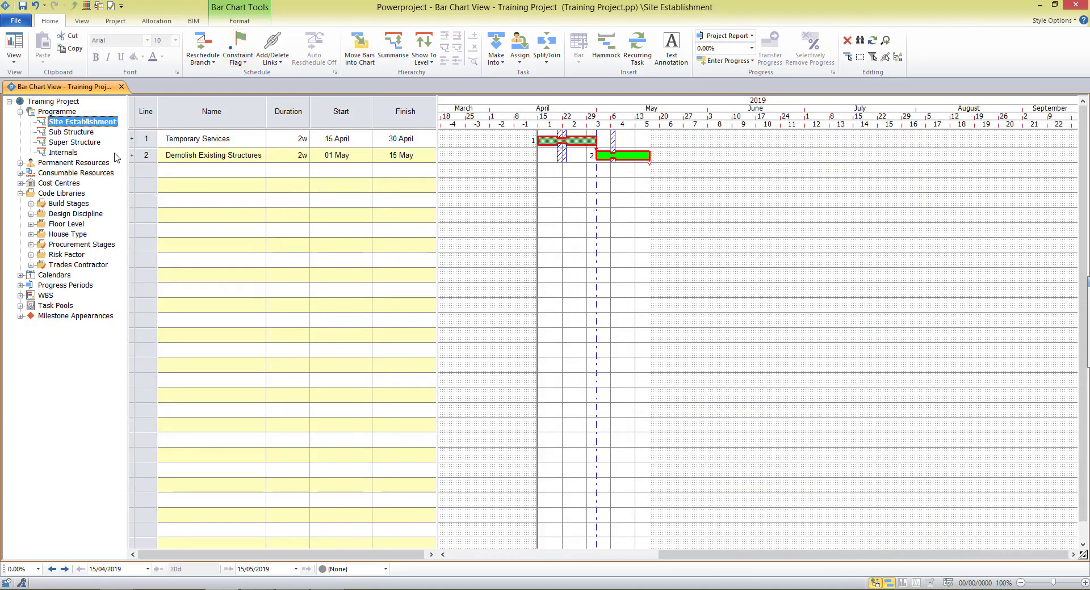
shift+click(84, 143)
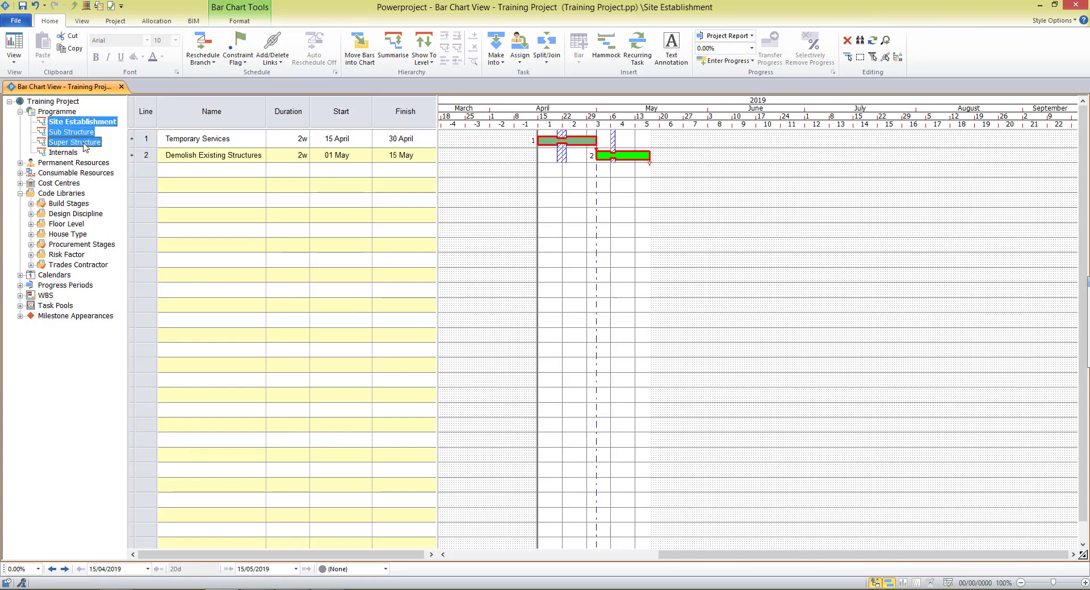
click(71, 142)
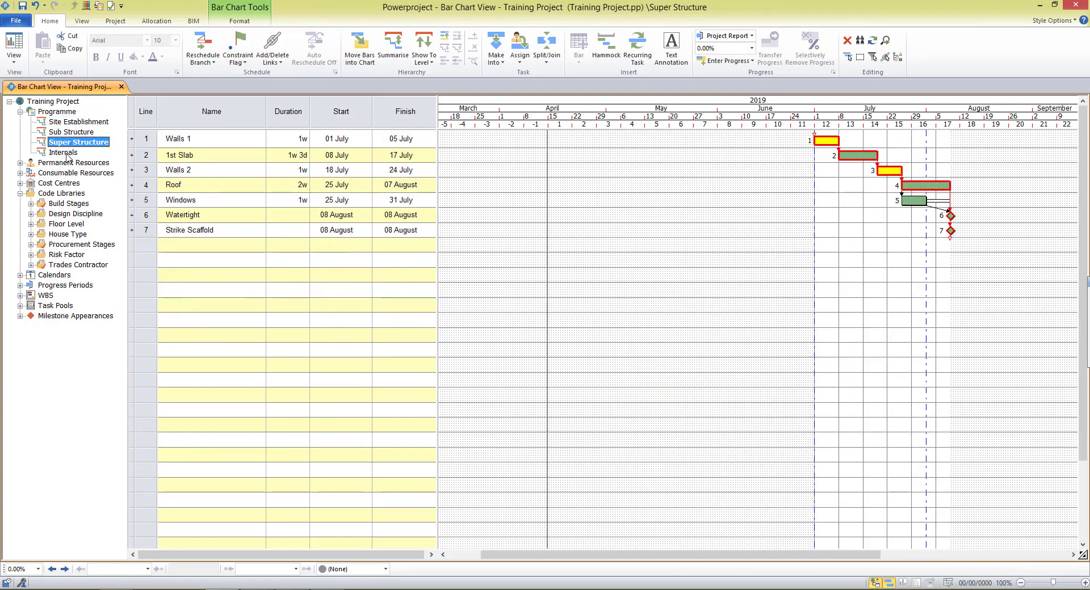
ctrl+click(67, 153)
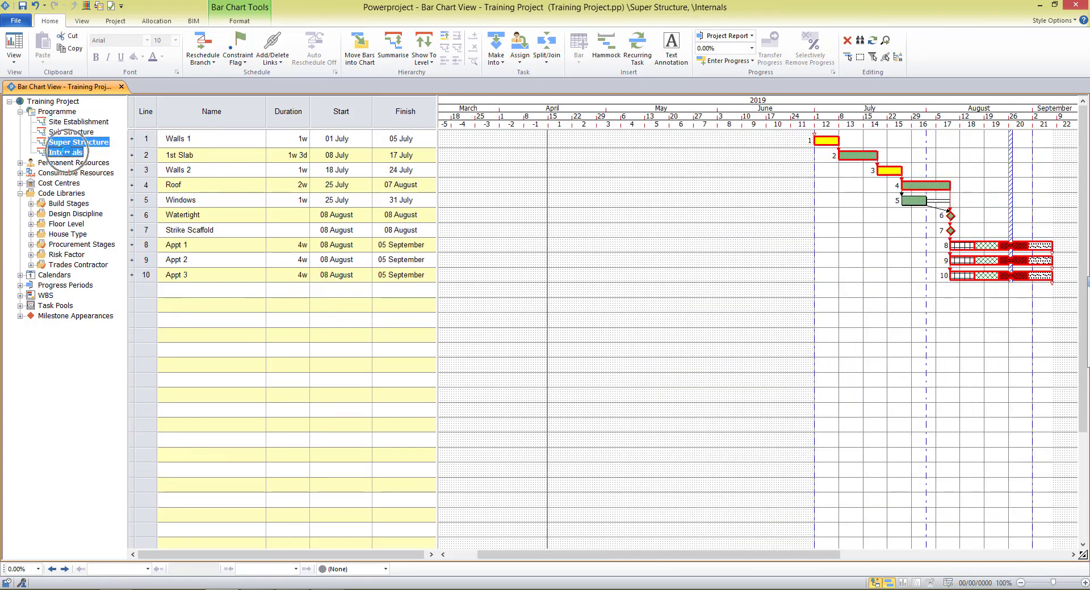
click(57, 111)
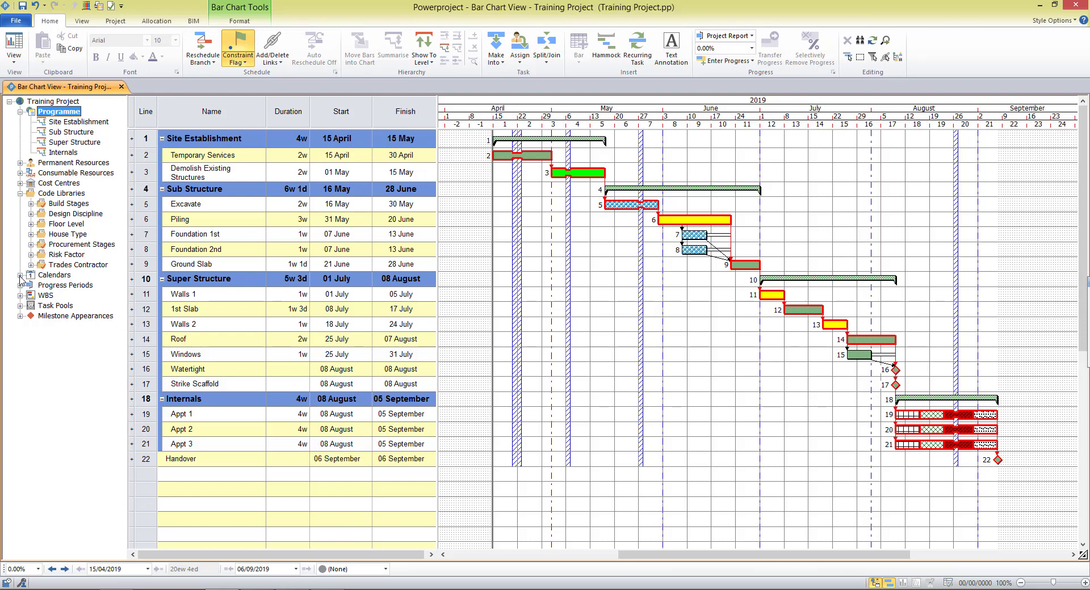
Apply the '7 day week, Bank Hols & Xmas' calendar to Piling, retaining absolute duration, giving 2w 1d.
click(19, 275)
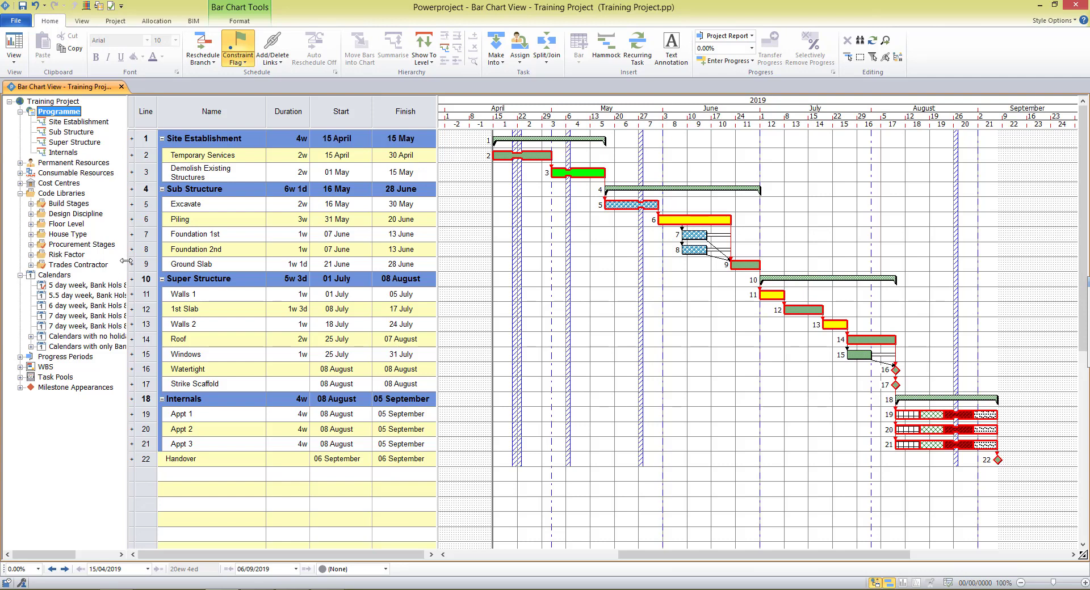
drag(126, 261, 183, 261)
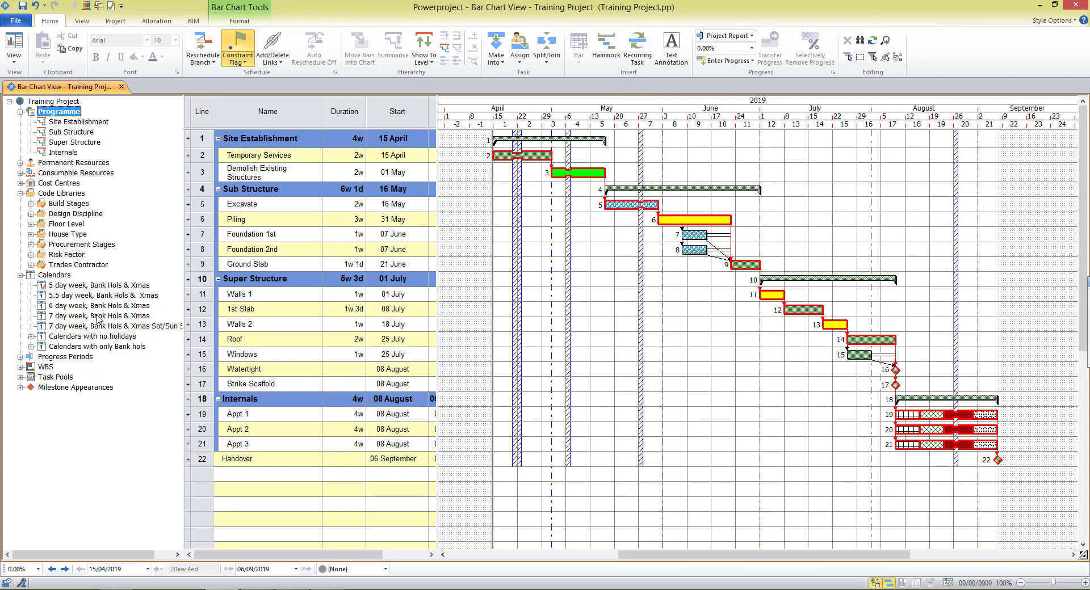
drag(98, 316, 678, 226)
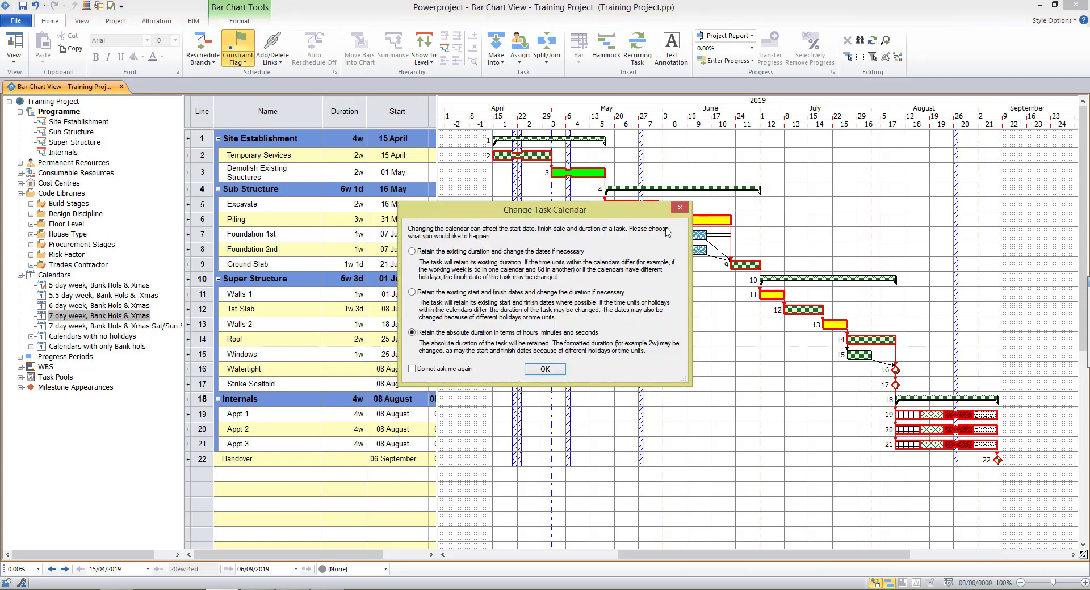
click(545, 370)
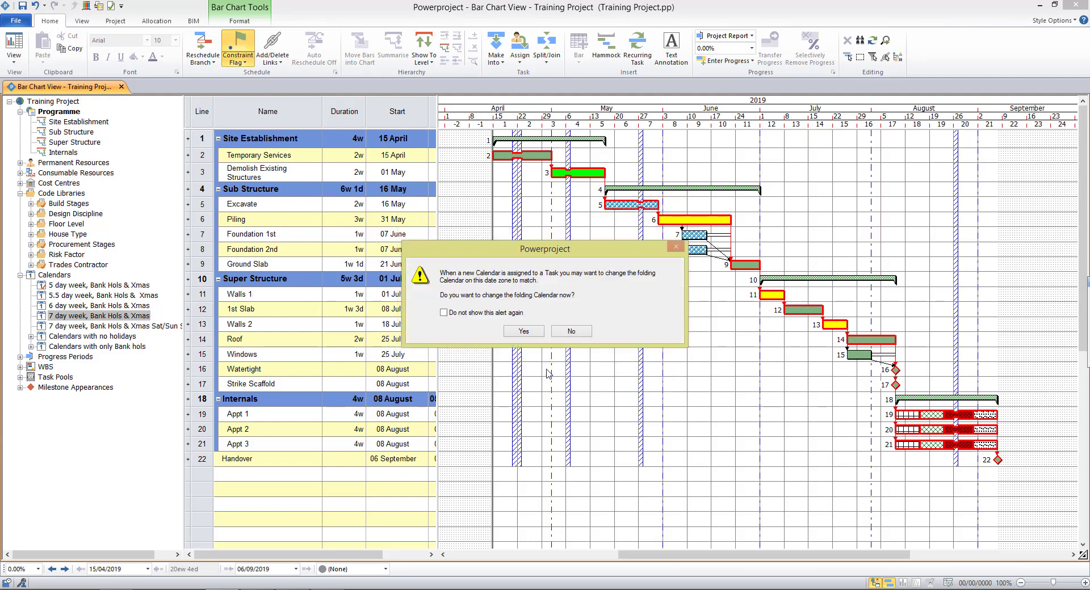
click(570, 334)
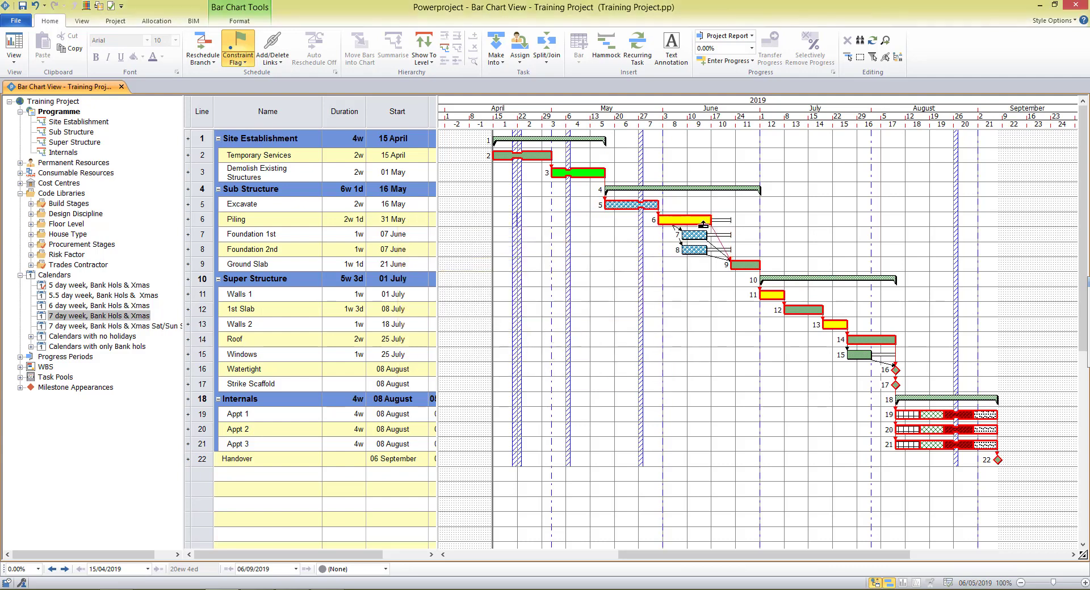
drag(677, 220, 698, 235)
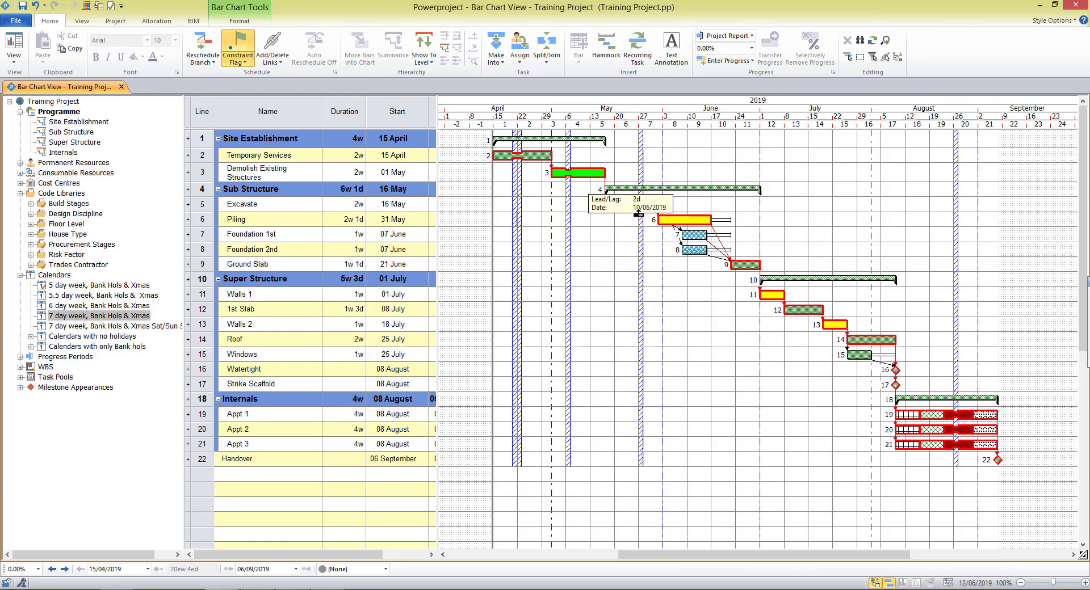
Reschedule the programme, accepting the progress period warnings.
click(202, 46)
click(598, 338)
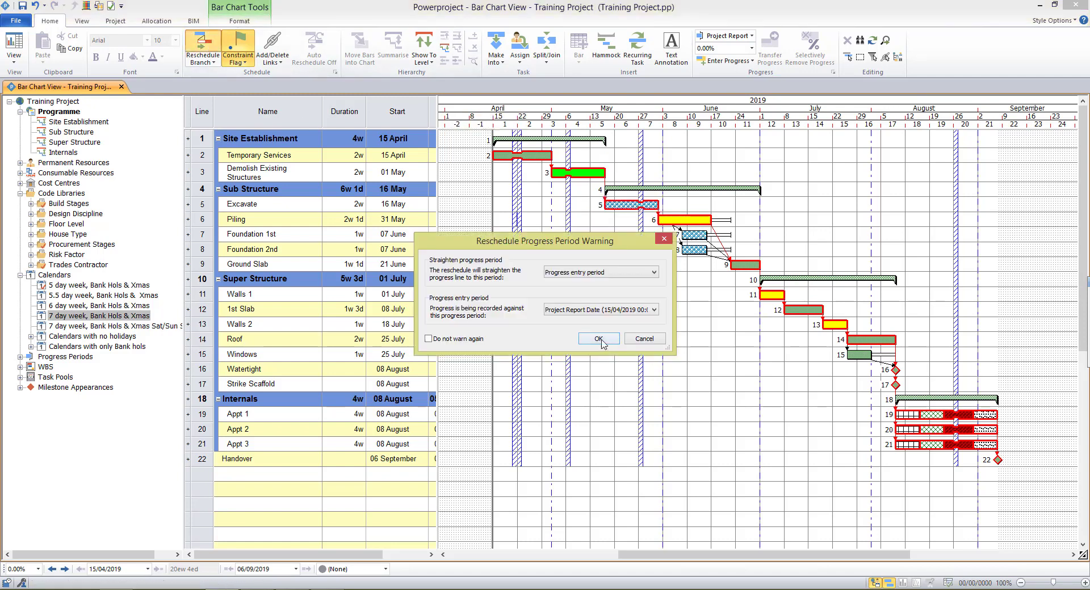
click(598, 338)
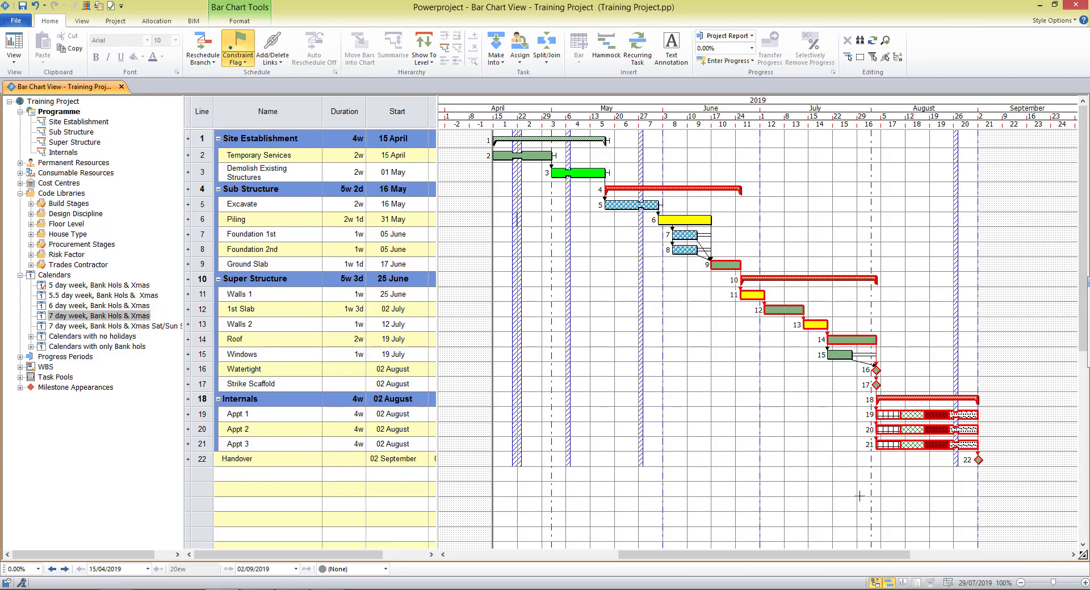
Undo the reschedule and calendar change so Piling returns to 3w.
click(36, 7)
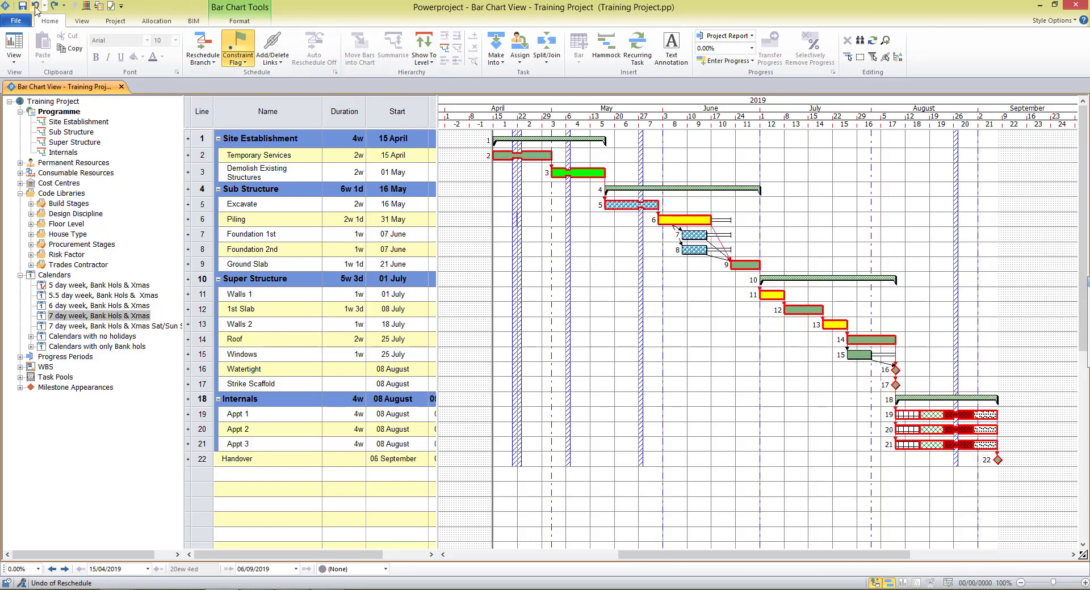
click(36, 6)
click(36, 7)
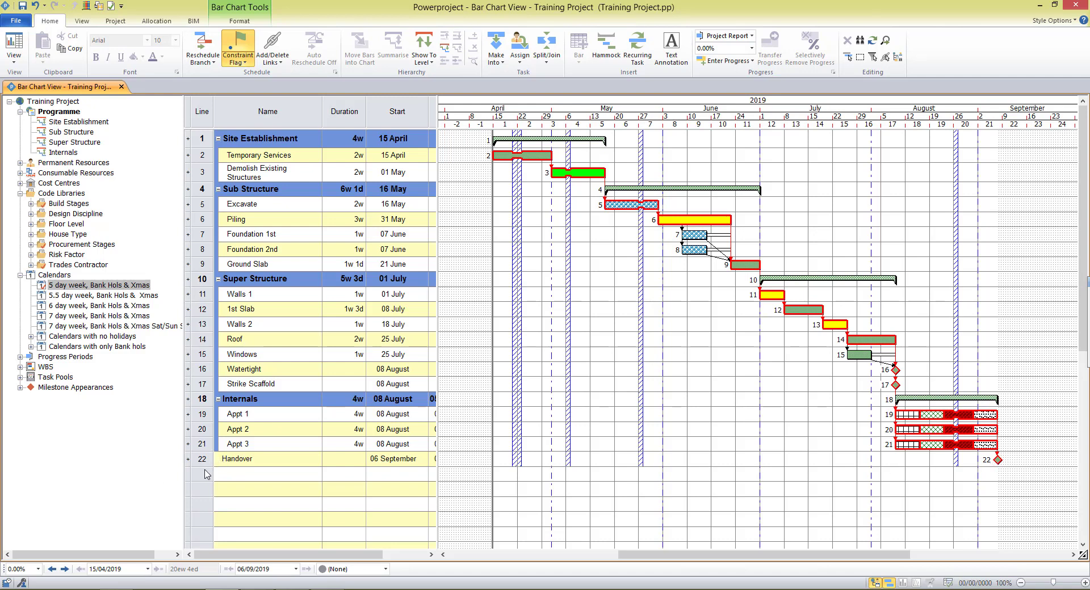
Add new Buffer and Client Handover tasks below Handover.
click(250, 475)
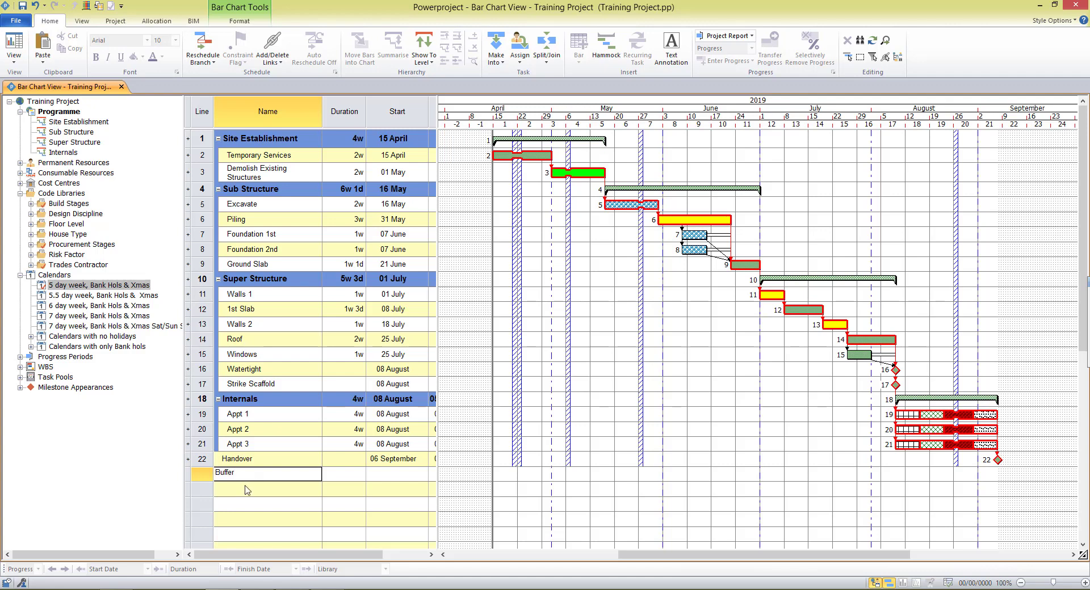
click(246, 489)
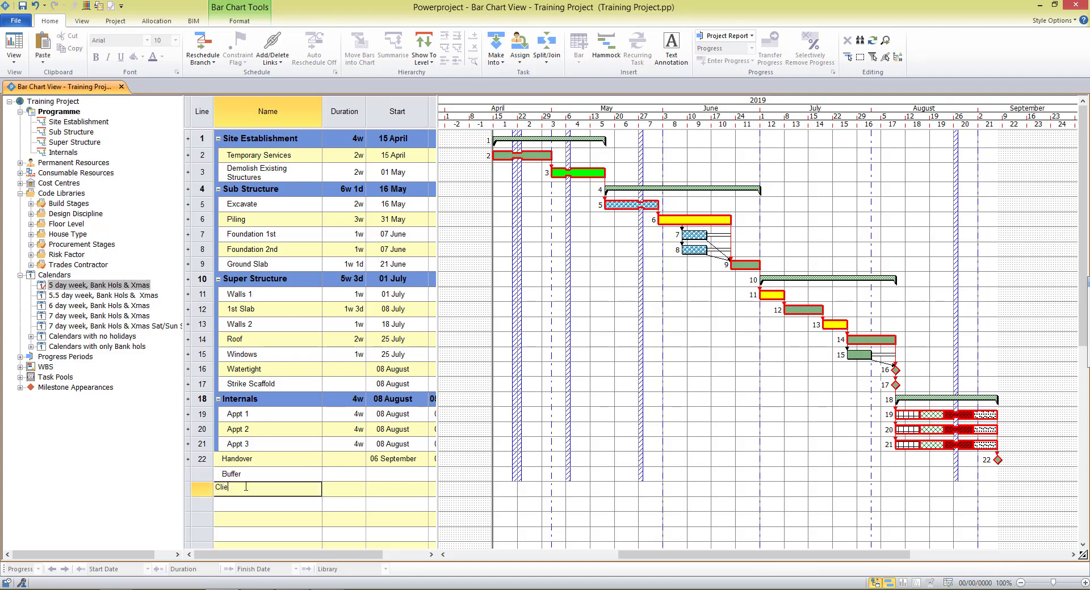
text(Client Handover)
Rename the Handover milestone to Target Handover.
click(224, 463)
text(Target)
key(Return)
Give Buffer a 3w duration and commit the Client Handover milestone row.
click(346, 474)
text(3w)
key(Return)
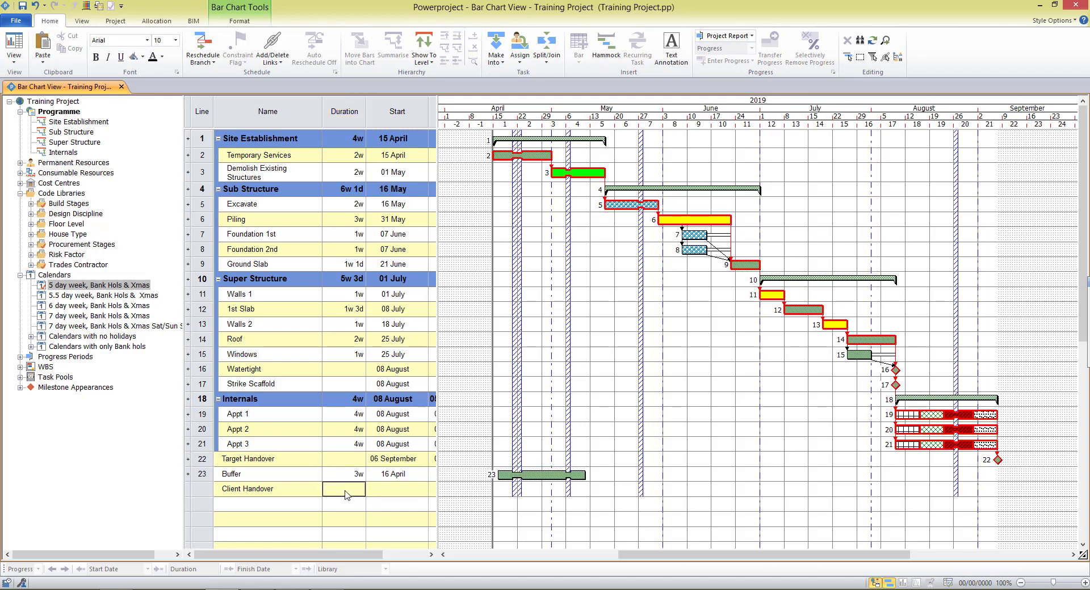
click(543, 527)
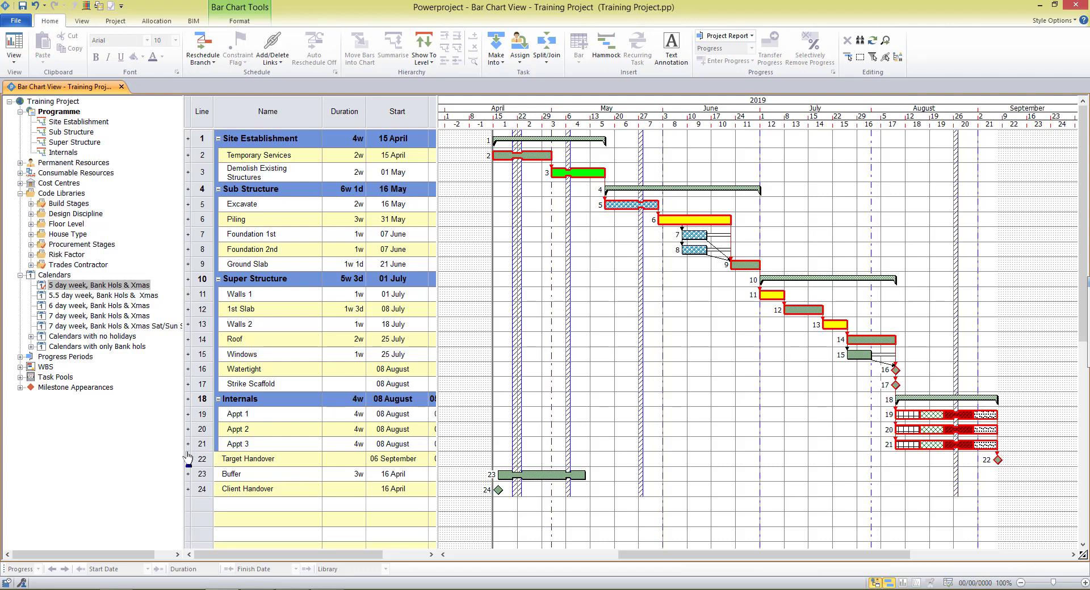
Link Target Handover, Buffer and Client Handover in sequence.
drag(208, 462, 220, 492)
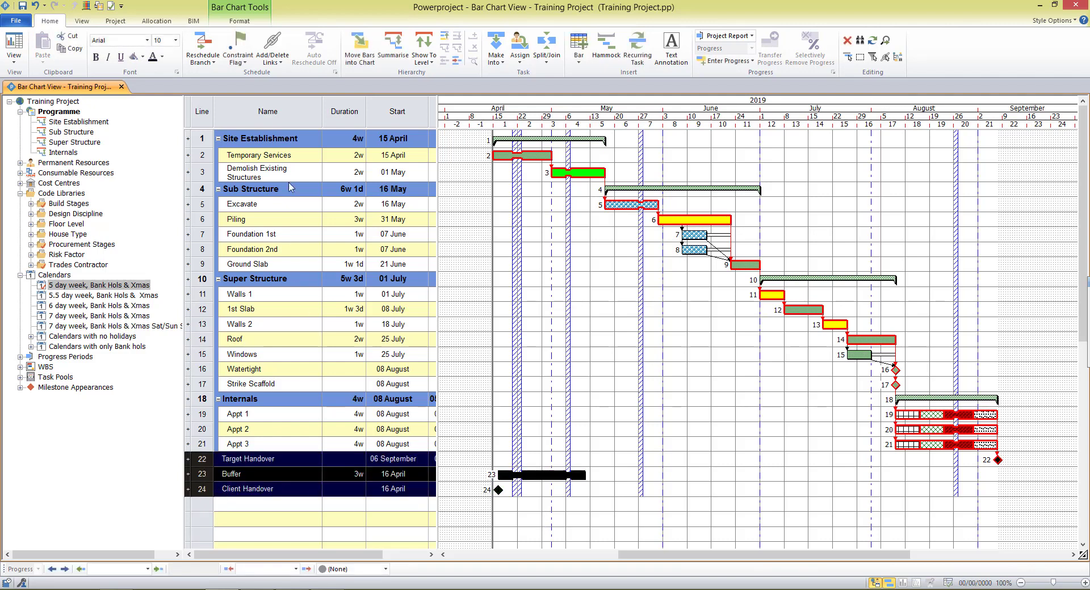
click(276, 65)
click(291, 88)
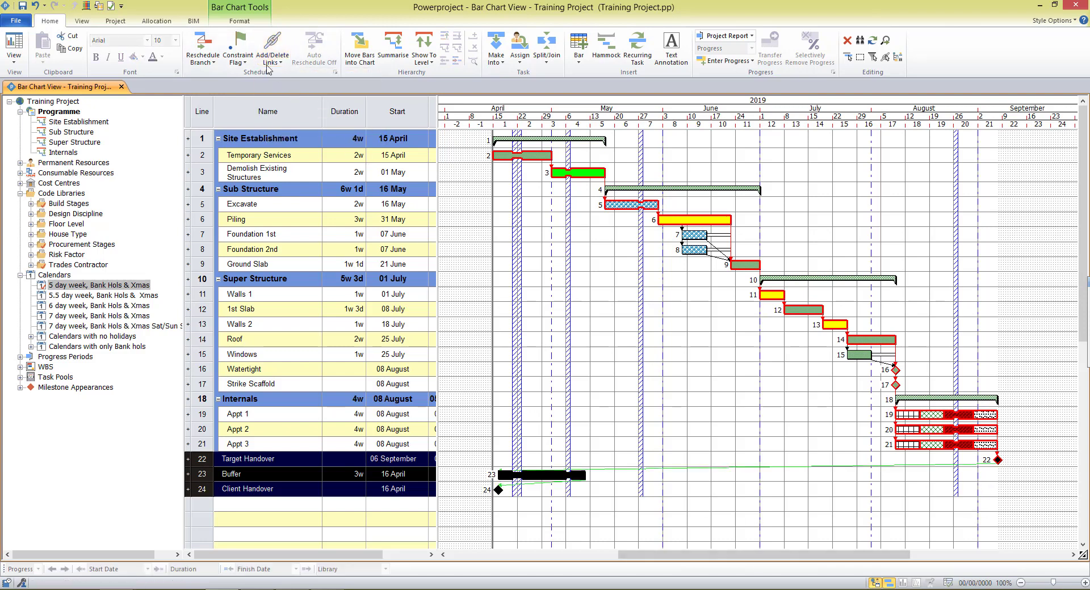
Reschedule so Buffer starts 06 September and Client Handover falls on 27 September.
click(203, 42)
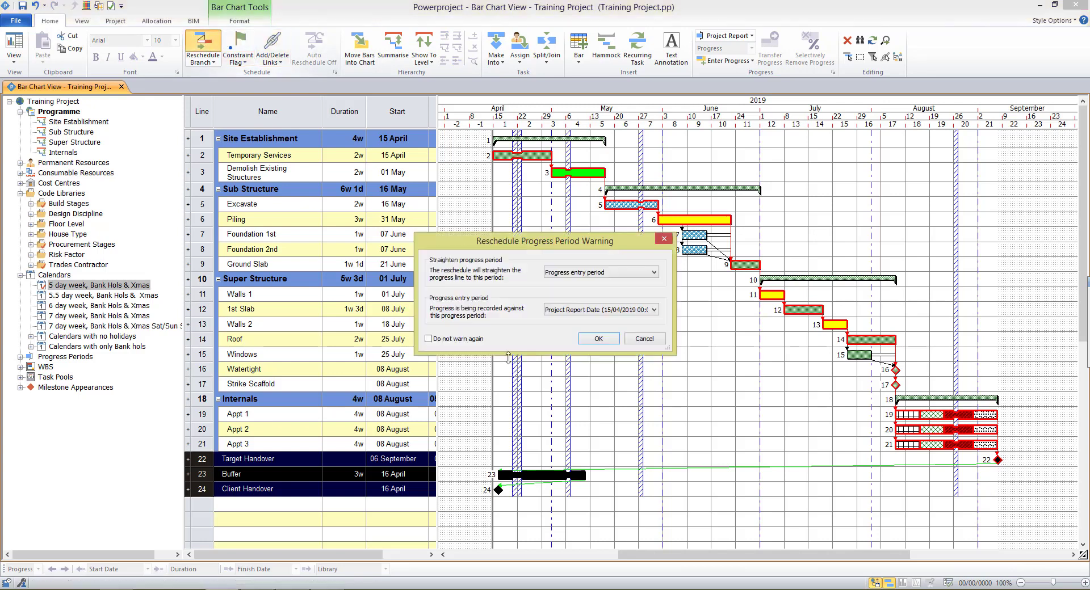
click(598, 338)
drag(649, 557, 715, 556)
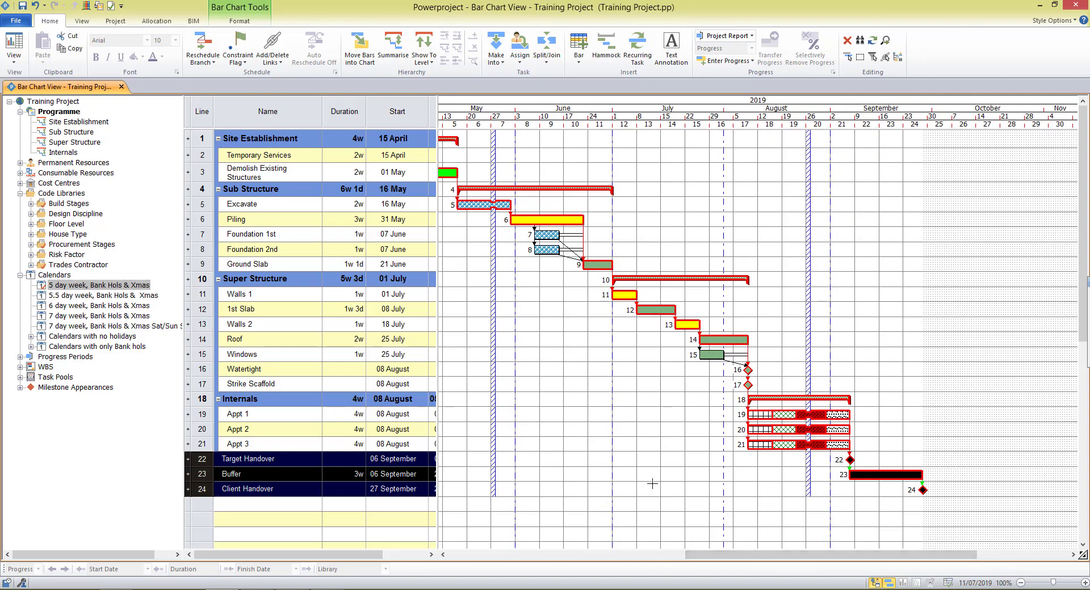
click(855, 498)
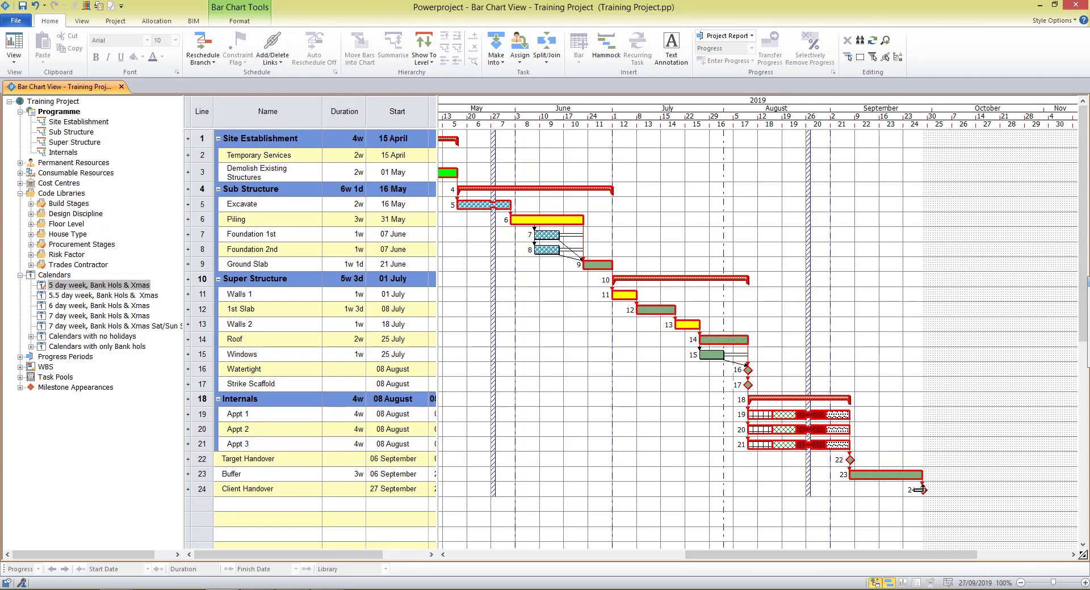
Make the Buffer task into a buffer task.
right_click(870, 476)
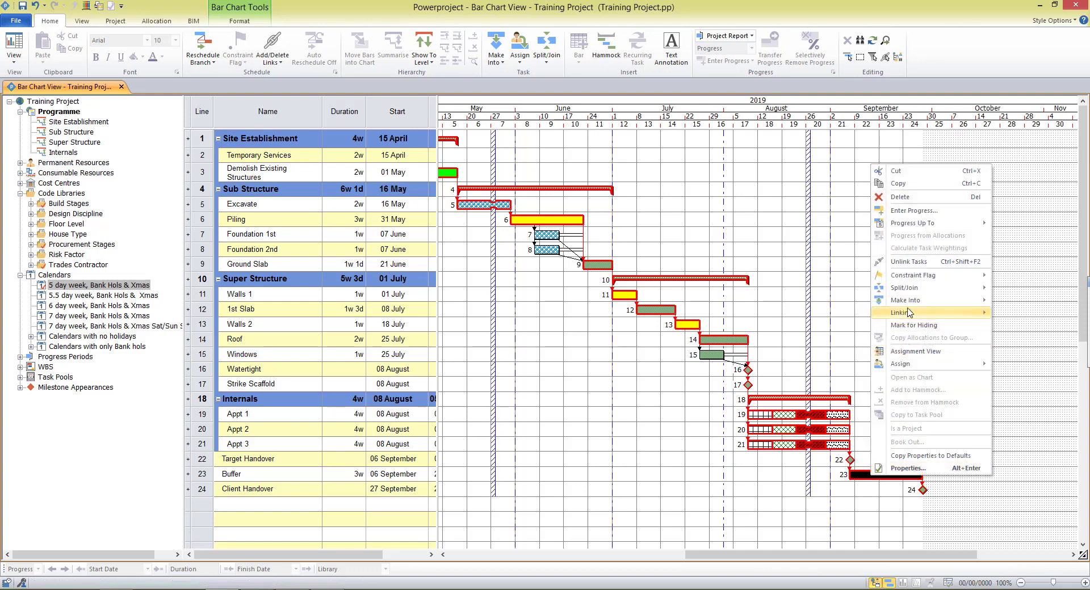
mouse_move(907, 304)
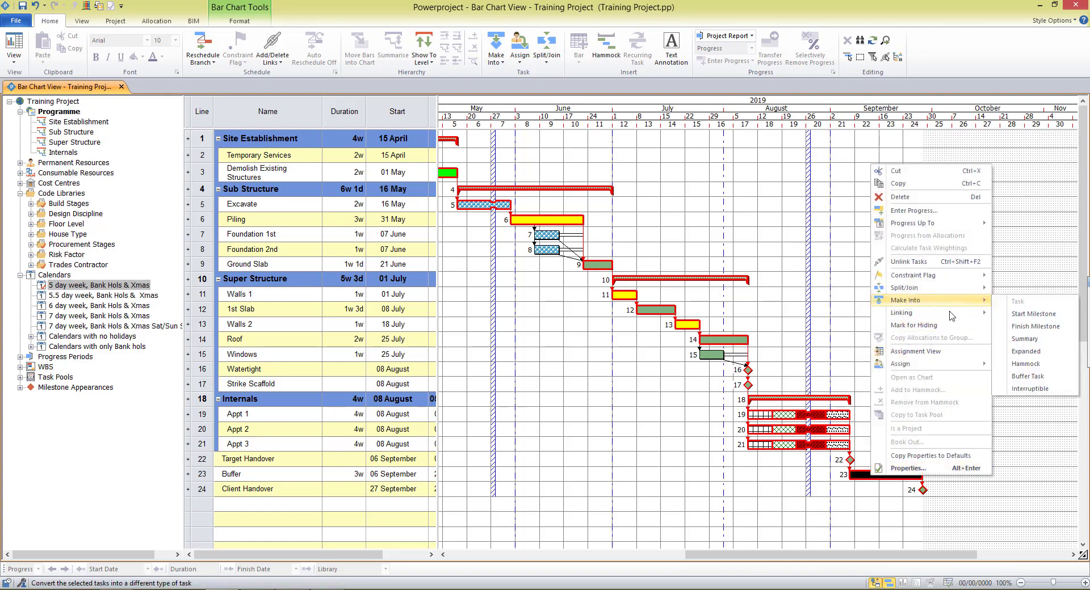
click(1034, 378)
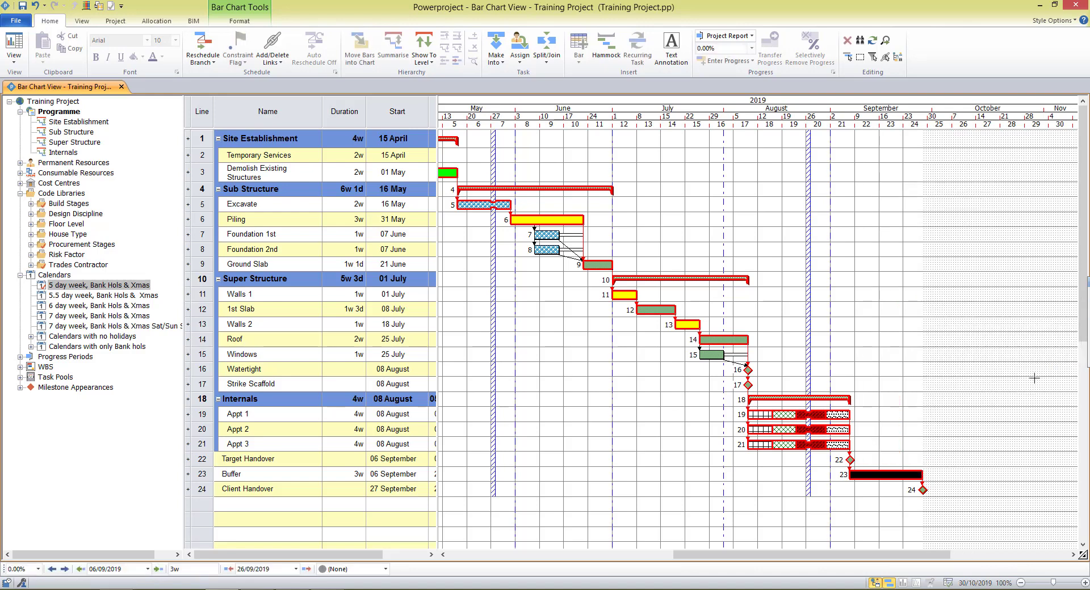
click(891, 517)
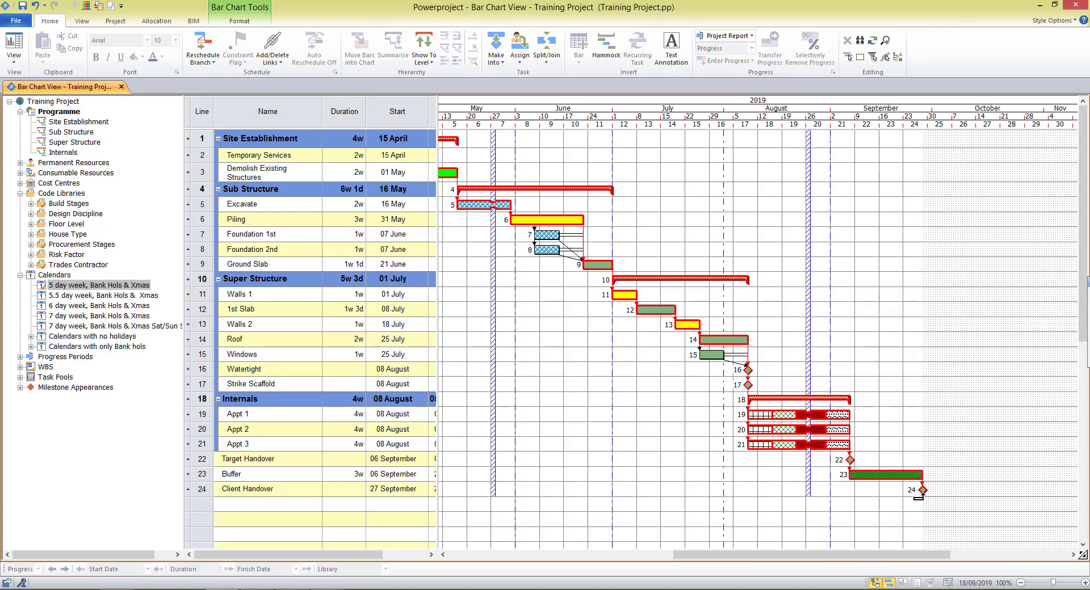
Try rescheduling with Client Handover unflagged, then undo that reschedule.
click(923, 490)
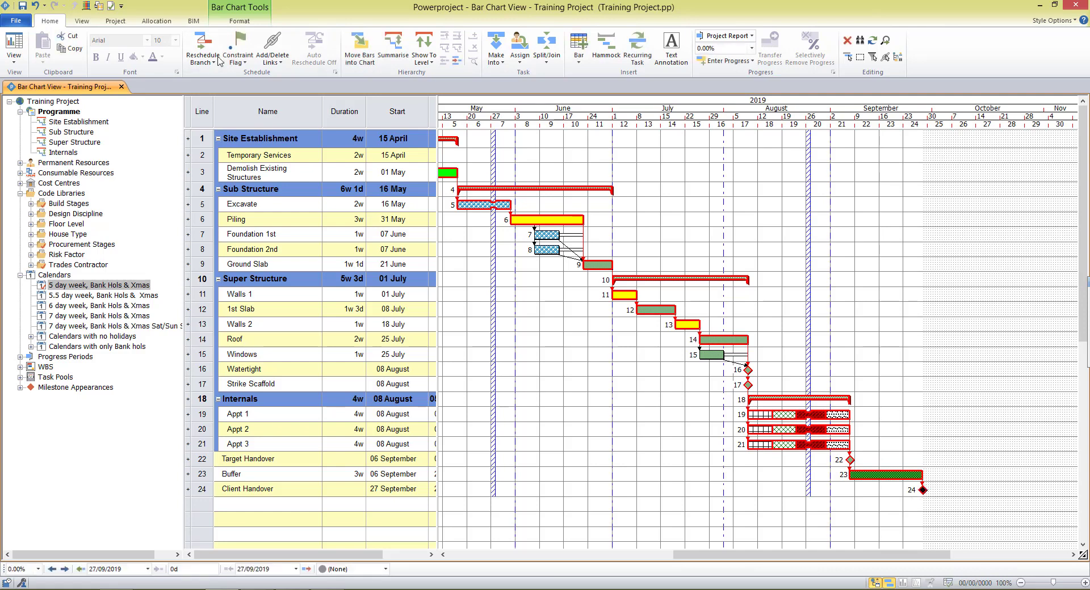
click(239, 50)
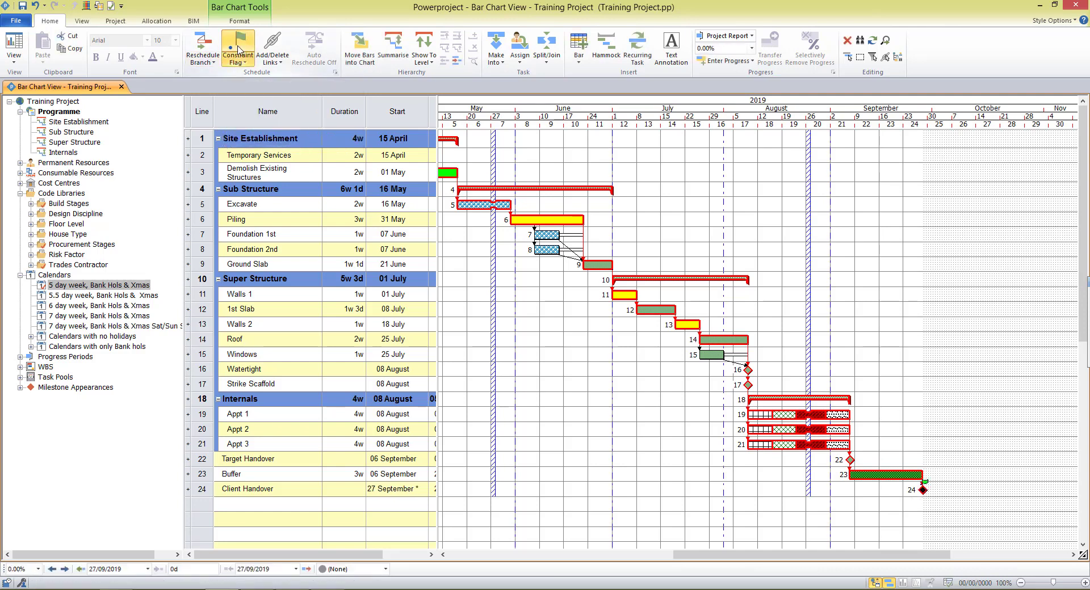
click(238, 50)
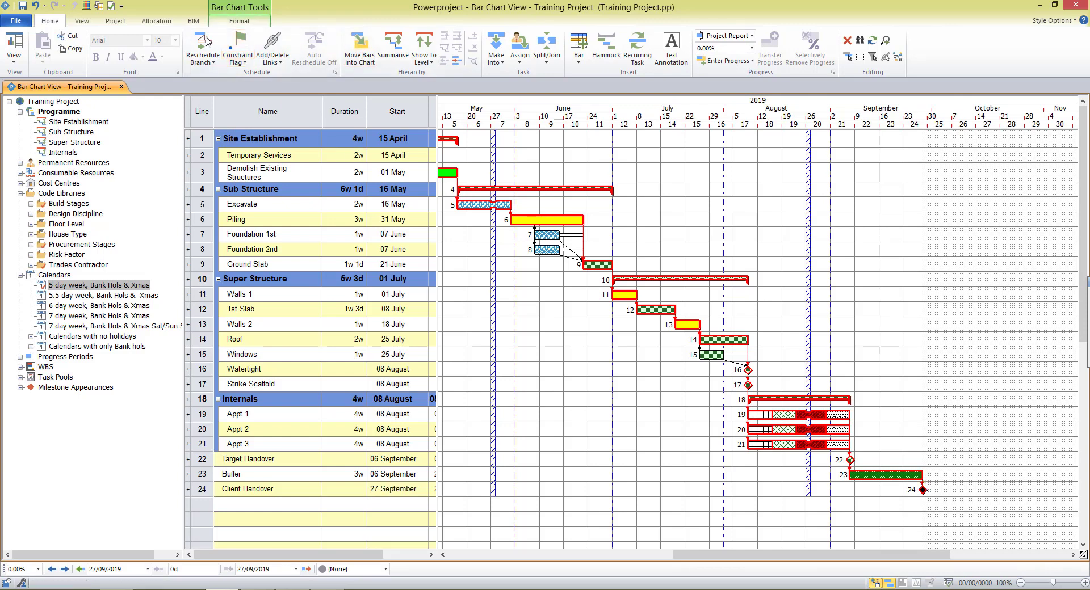
click(216, 53)
click(603, 339)
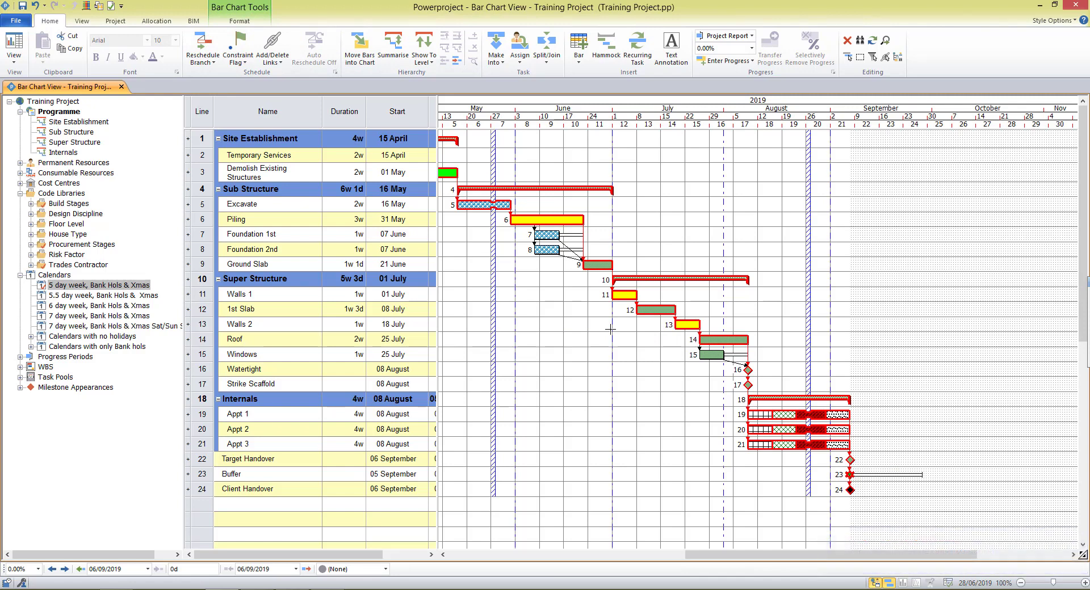
click(34, 5)
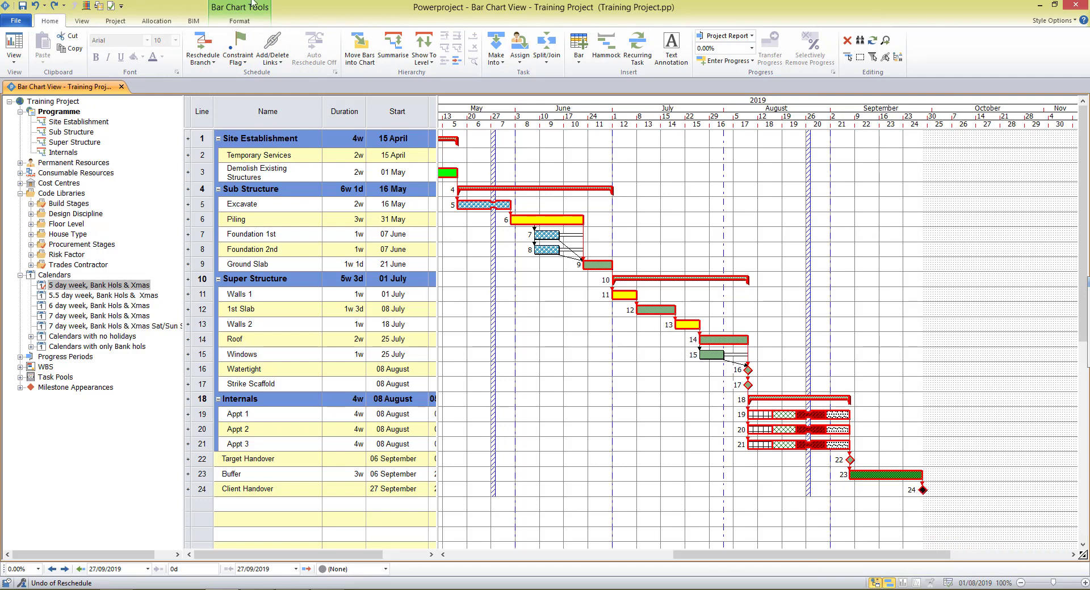
Flag a constraint on Client Handover and reschedule, holding it at 27 September.
click(238, 48)
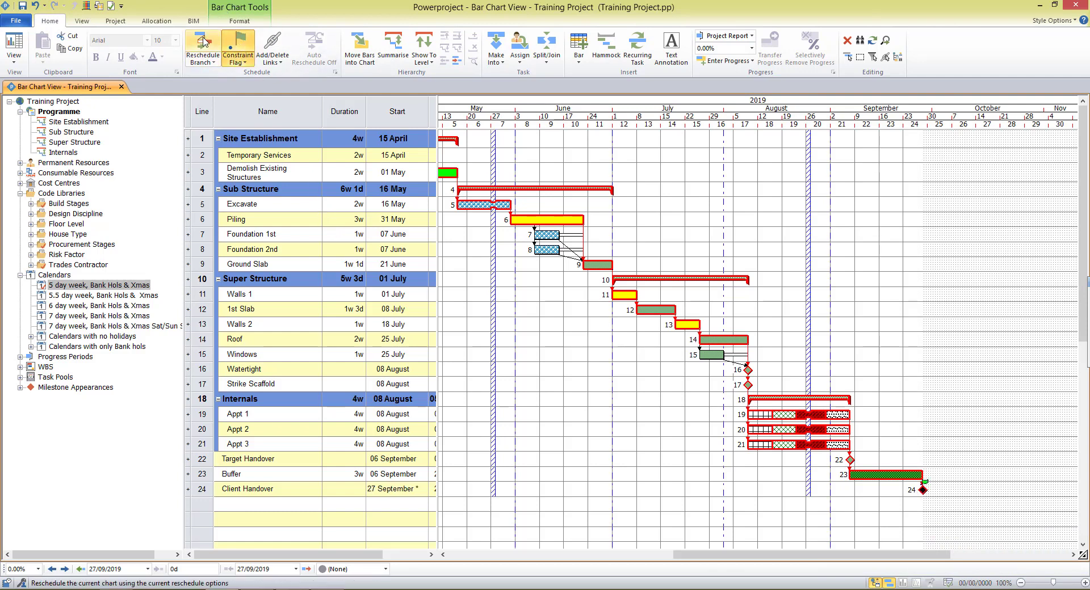
click(204, 56)
click(598, 339)
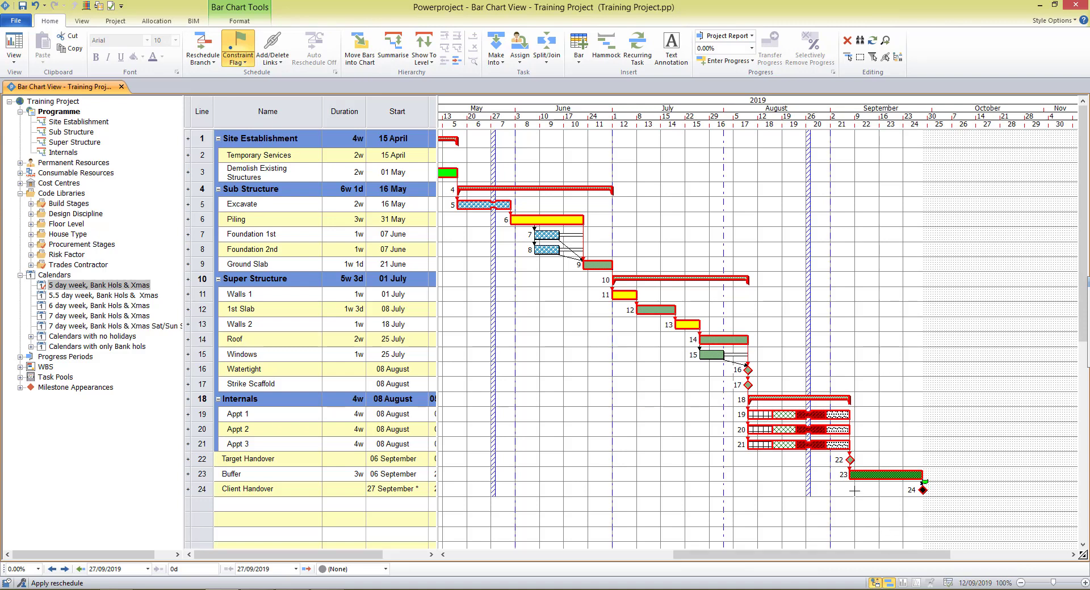
drag(851, 477, 919, 475)
click(599, 265)
drag(610, 265, 631, 267)
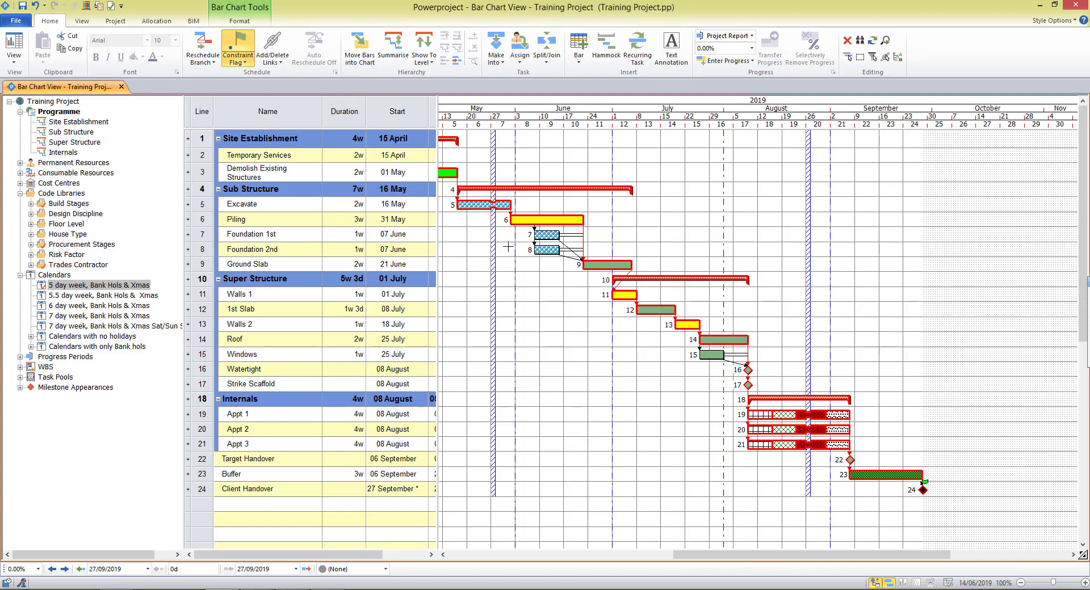
click(203, 46)
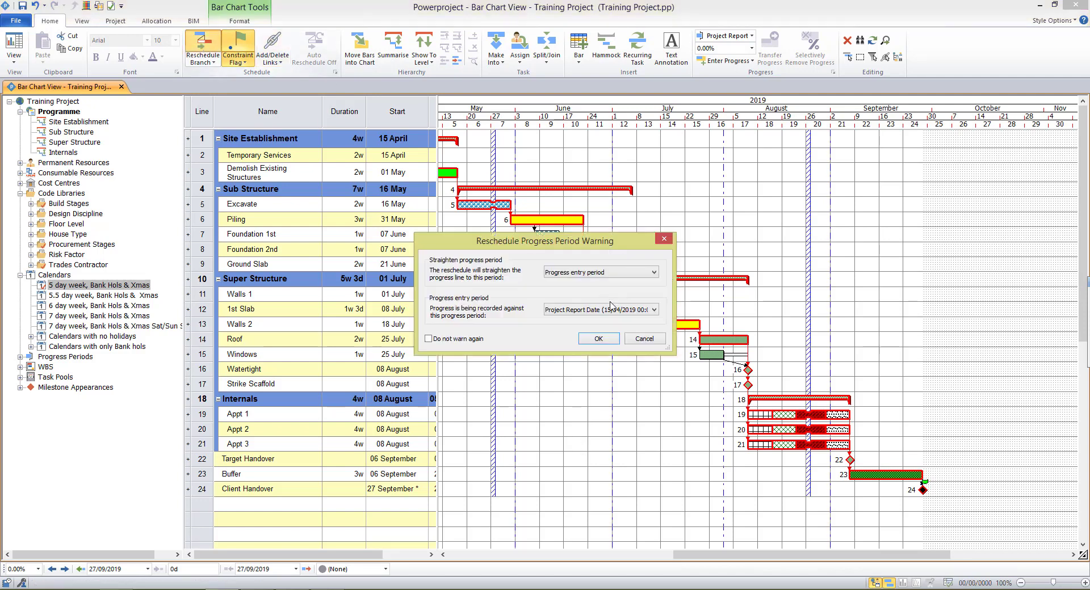
click(599, 339)
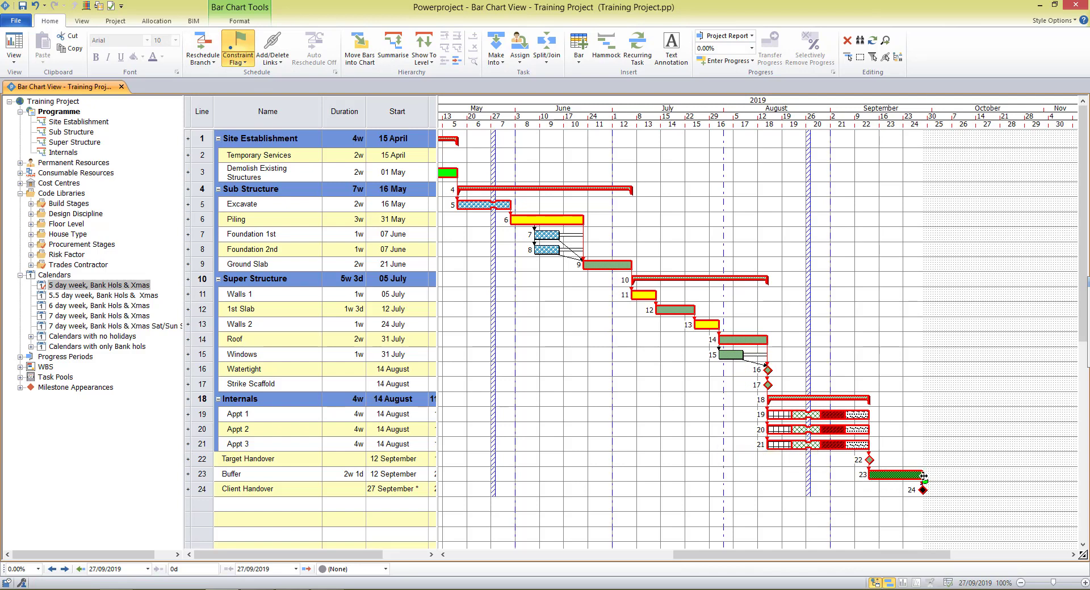
drag(924, 477, 920, 499)
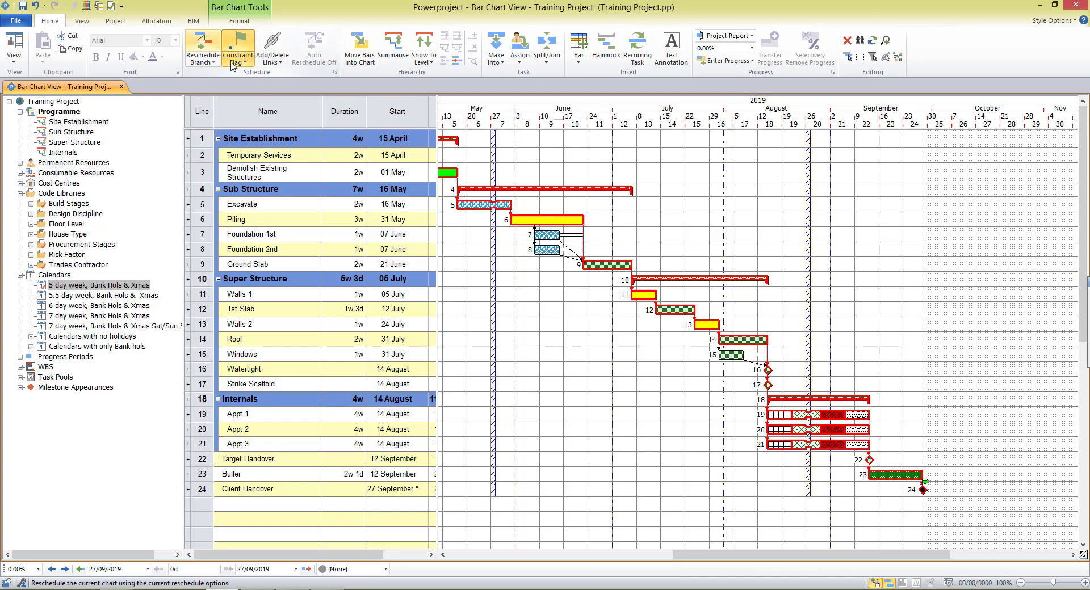
click(34, 6)
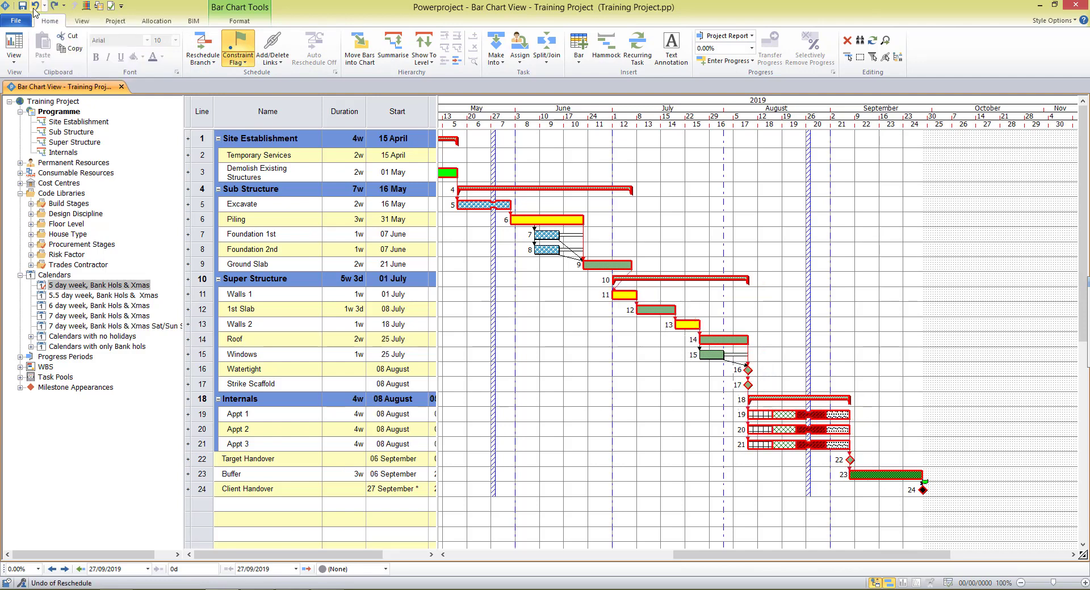
click(34, 8)
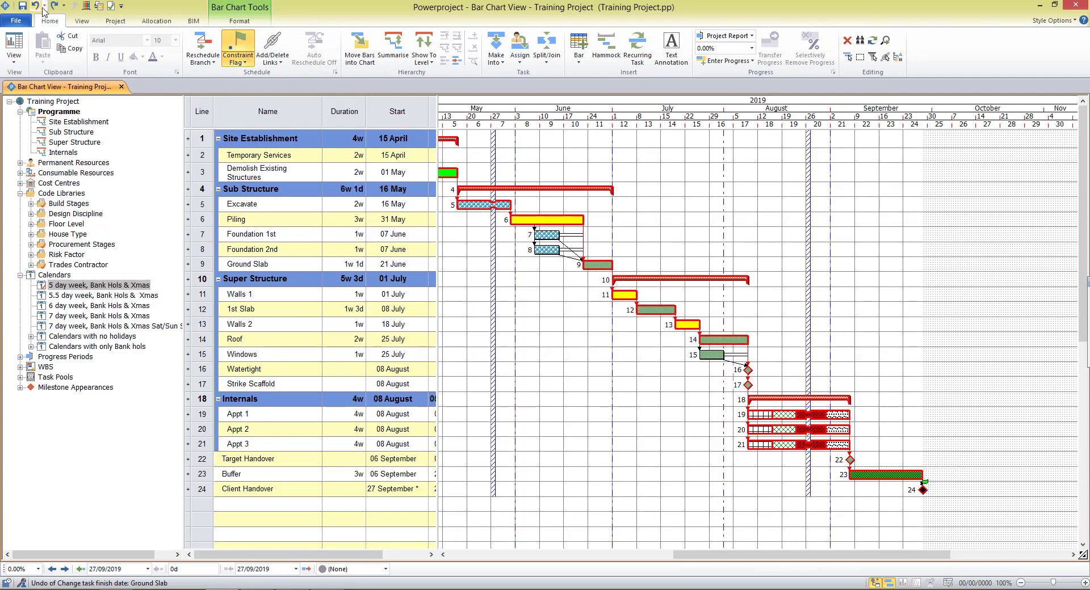